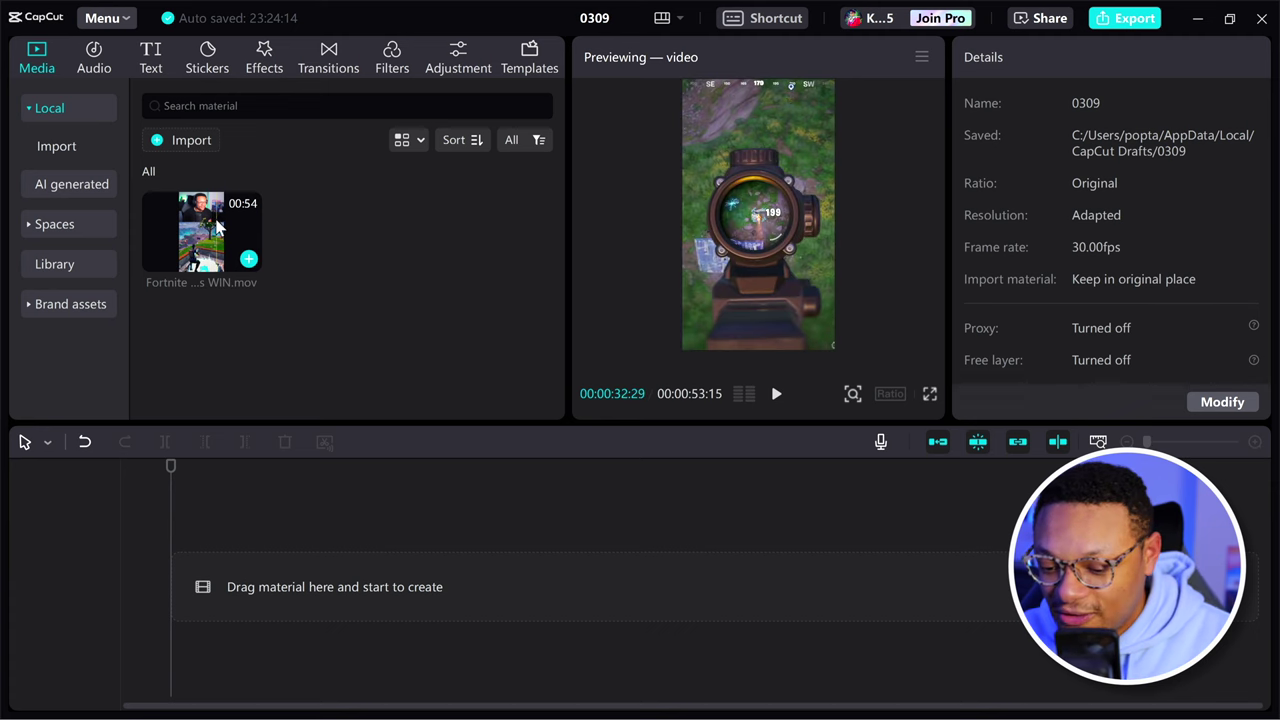
Step: Place Fortnite Shorts WIN.mov at 00:00 on the main track and bring up the Text panel
click(218, 228)
drag(218, 228, 226, 546)
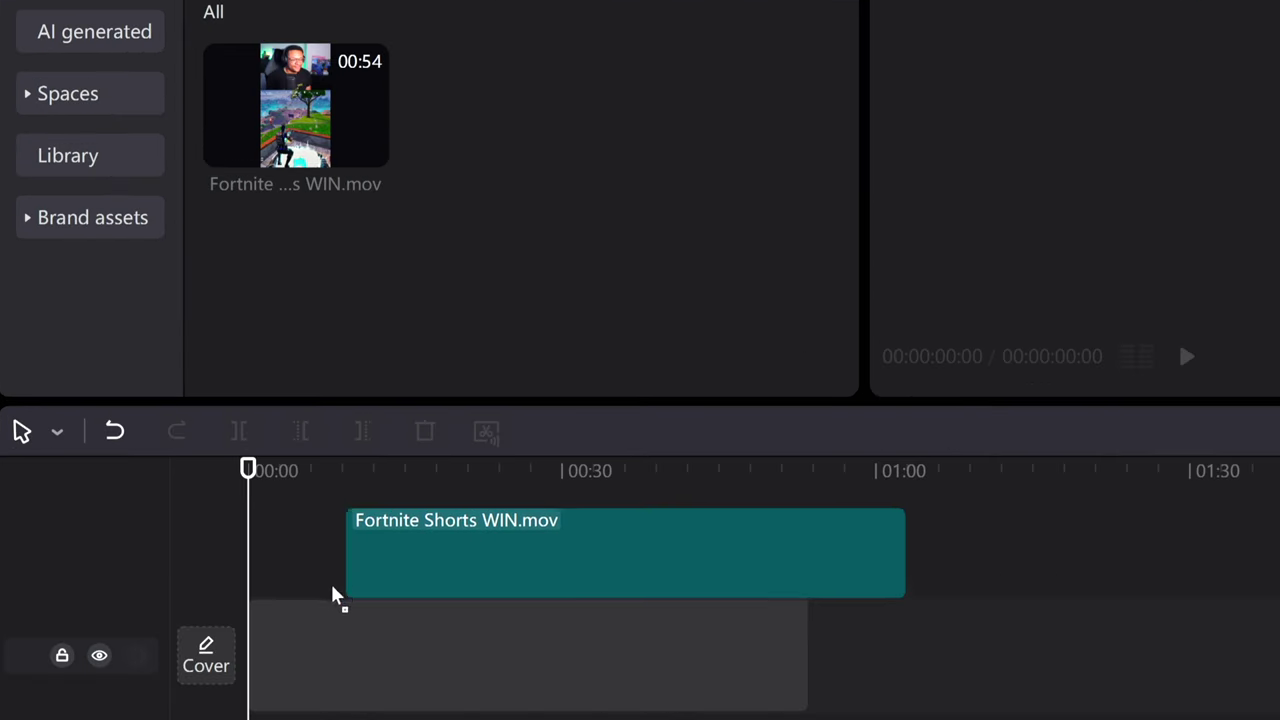
drag(336, 596, 277, 631)
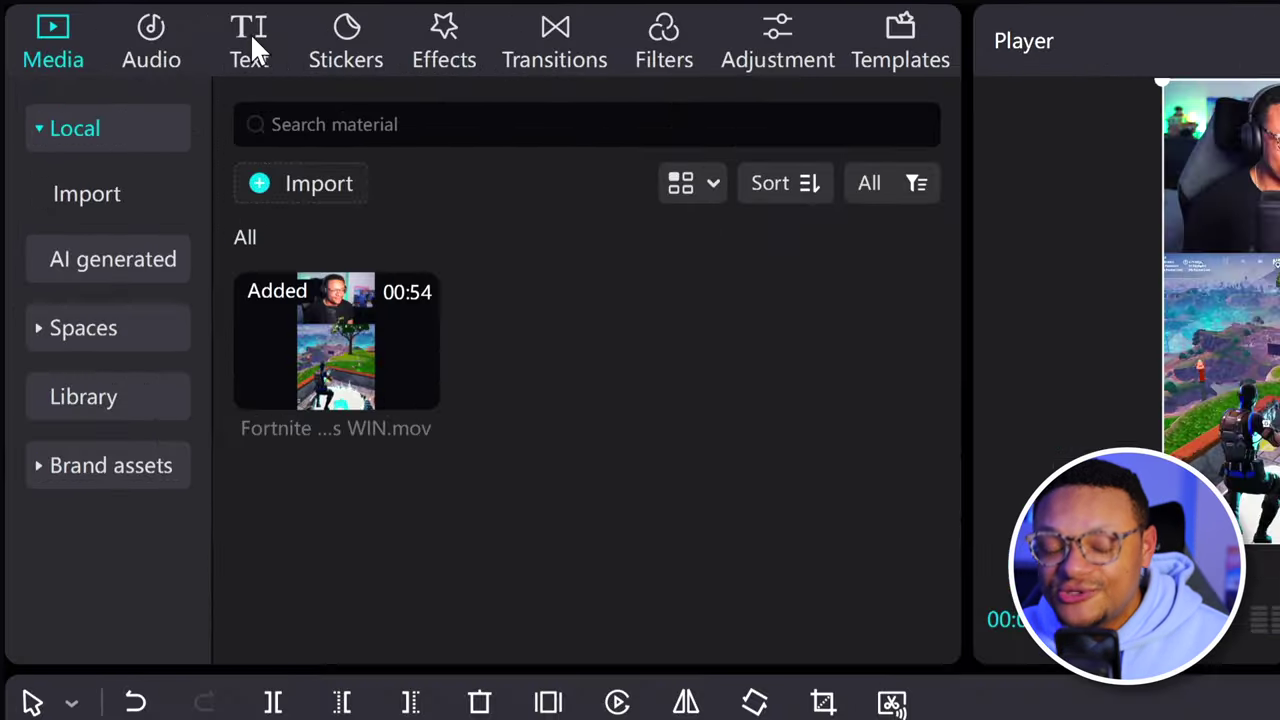
click(151, 55)
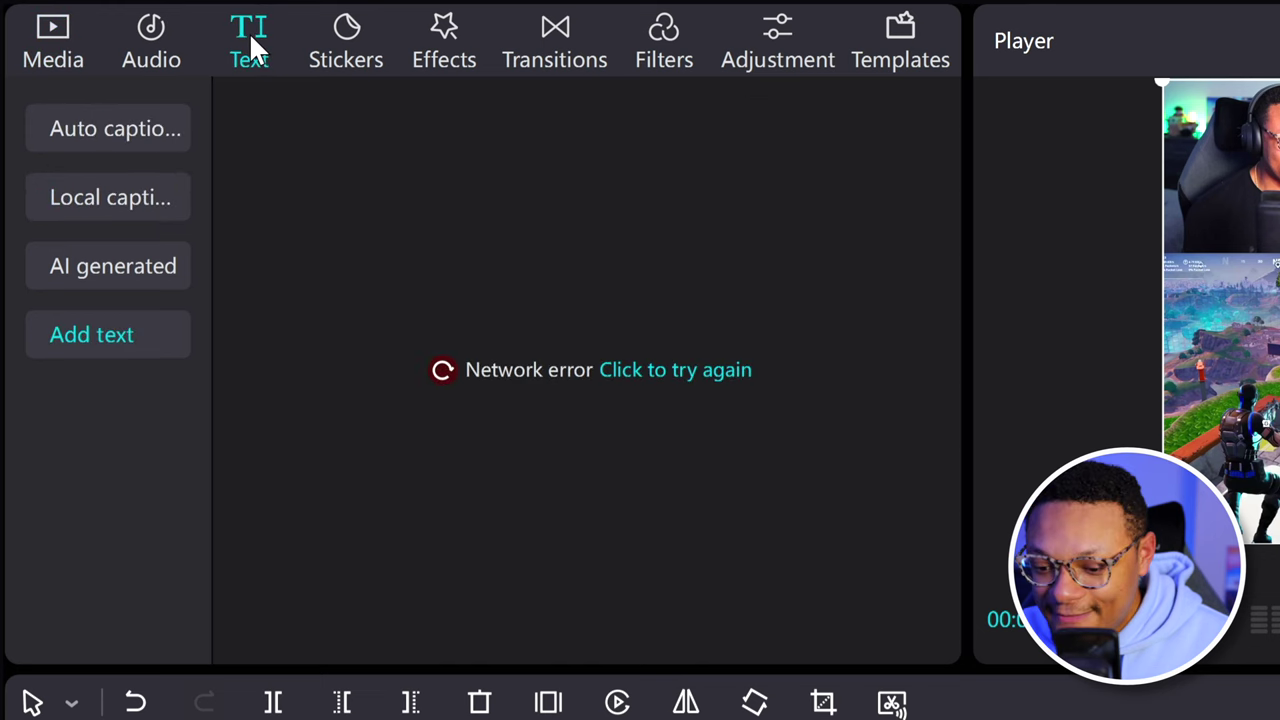
Step: Create auto captions with English as source language and no translated language
click(155, 131)
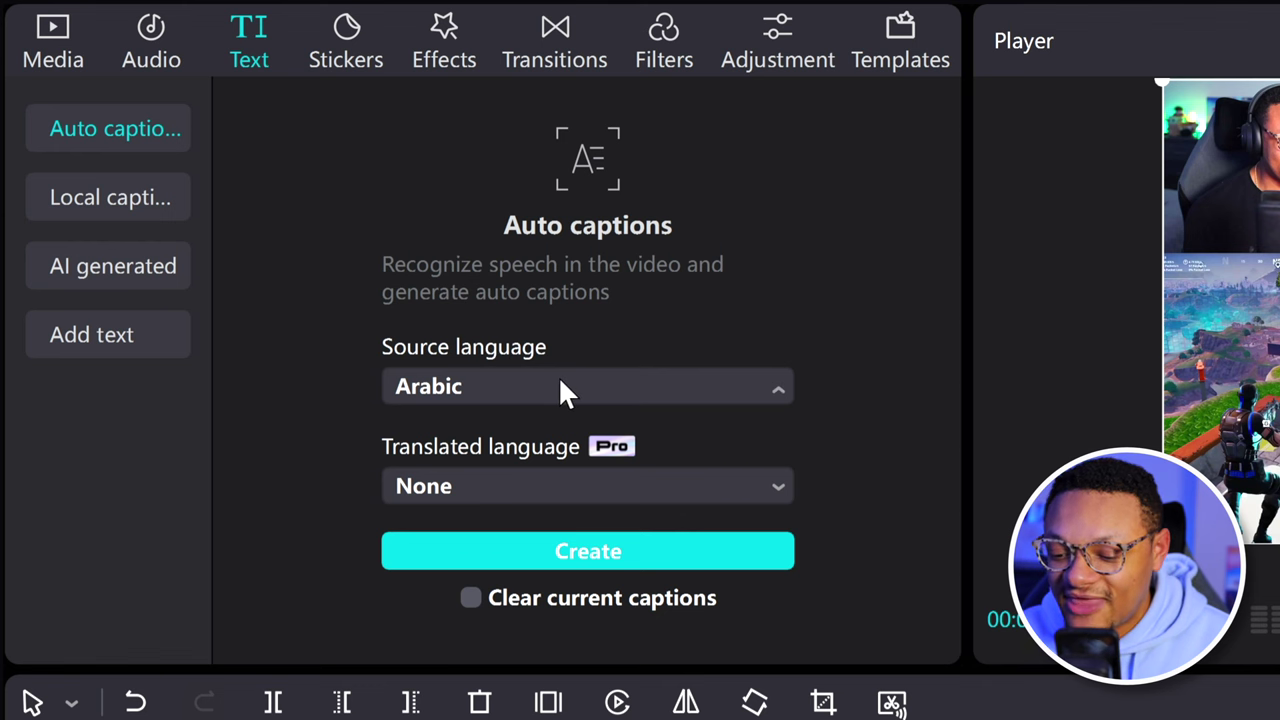
click(559, 380)
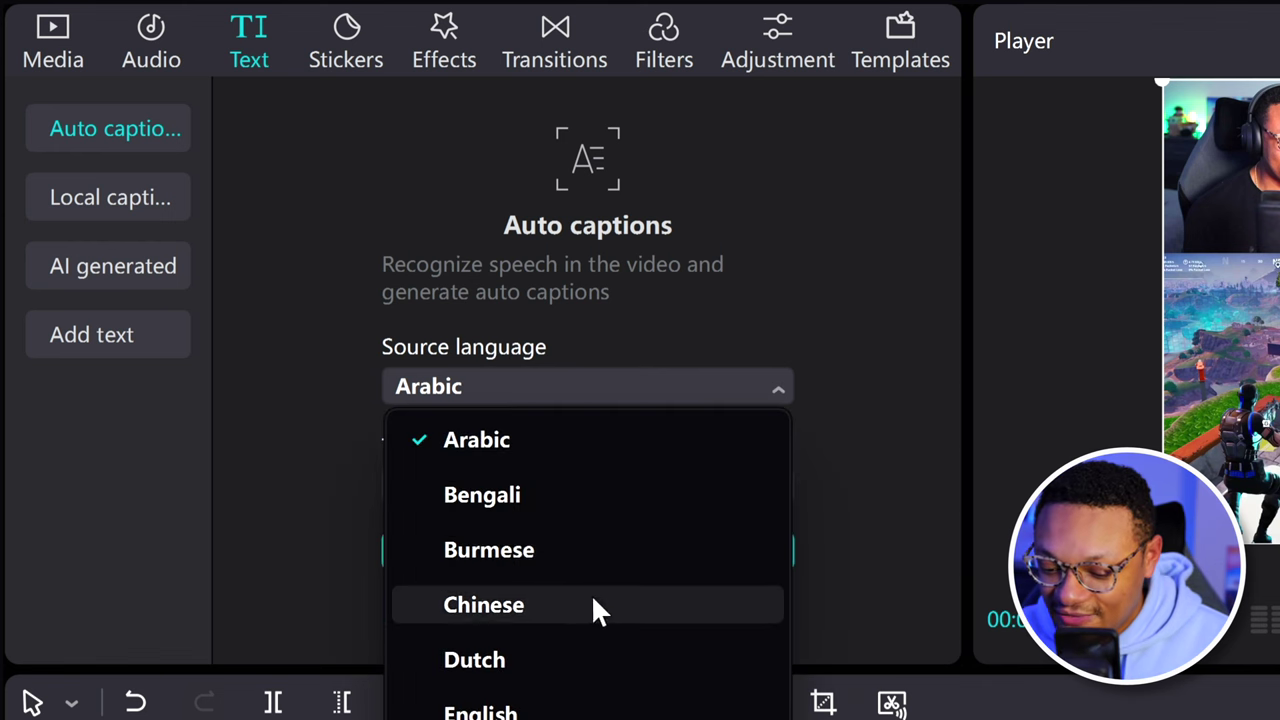
scroll(591, 606, down, 4)
click(527, 480)
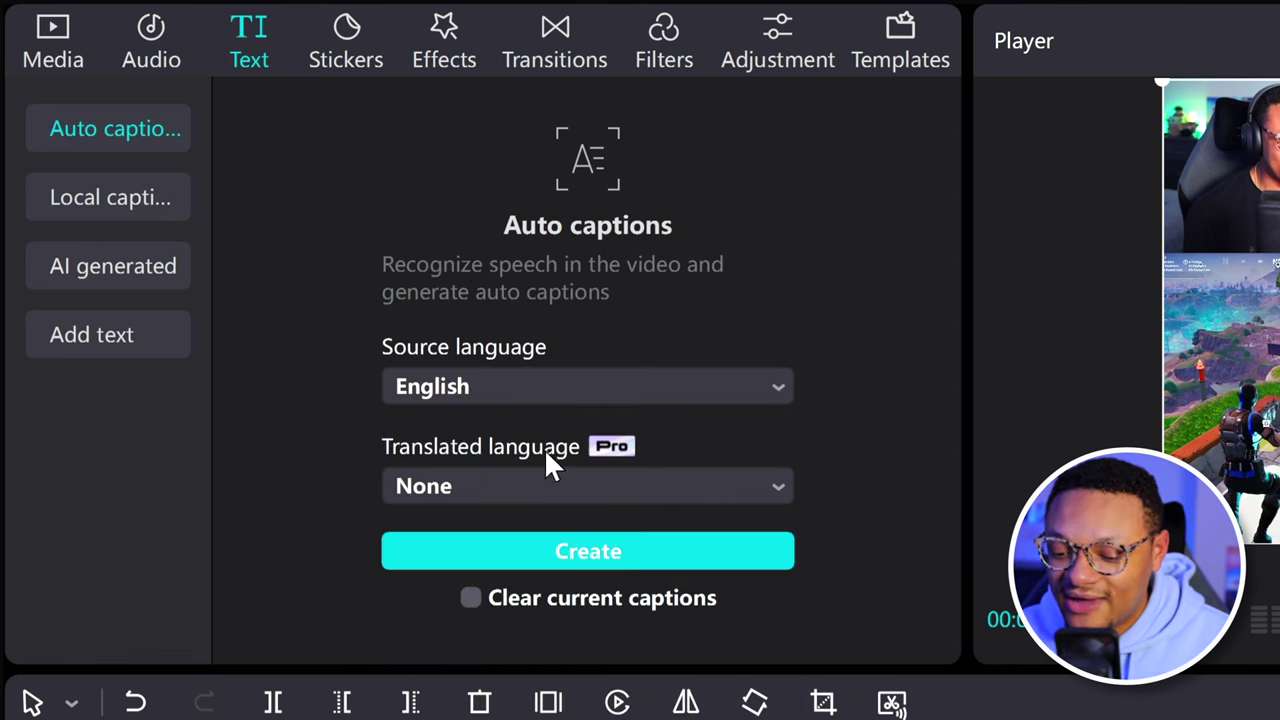
click(727, 488)
click(860, 475)
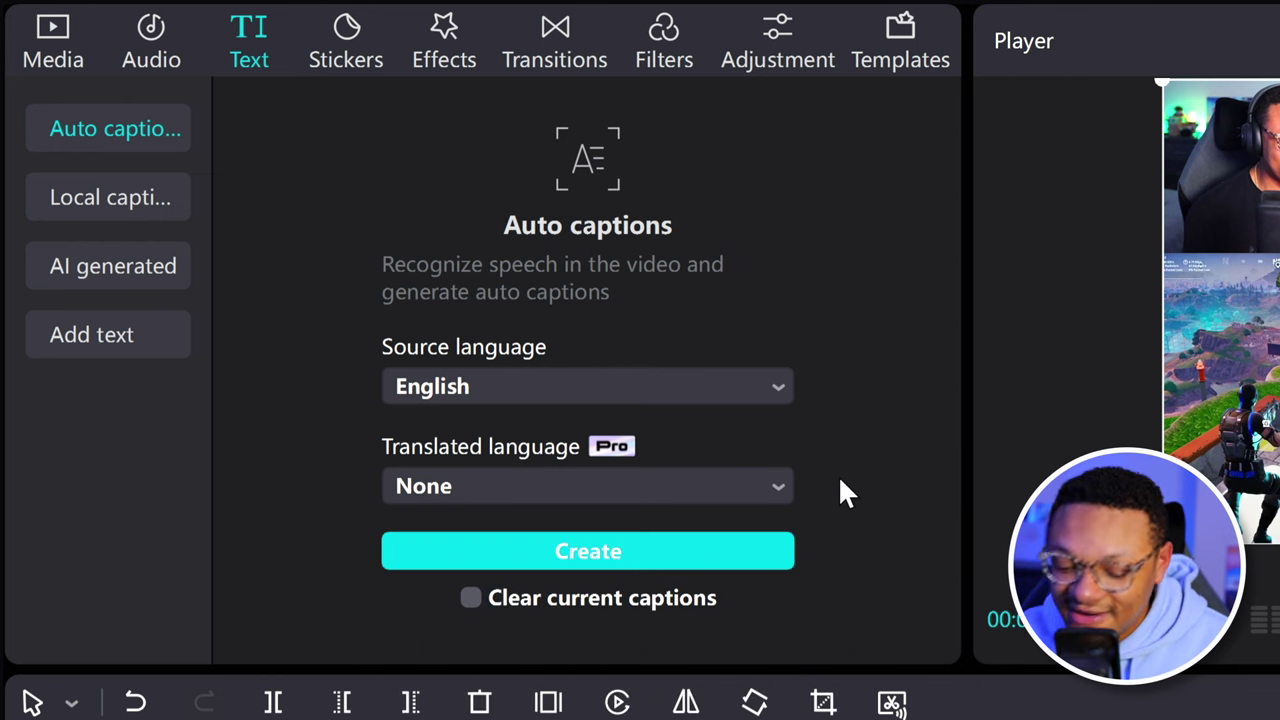
click(671, 551)
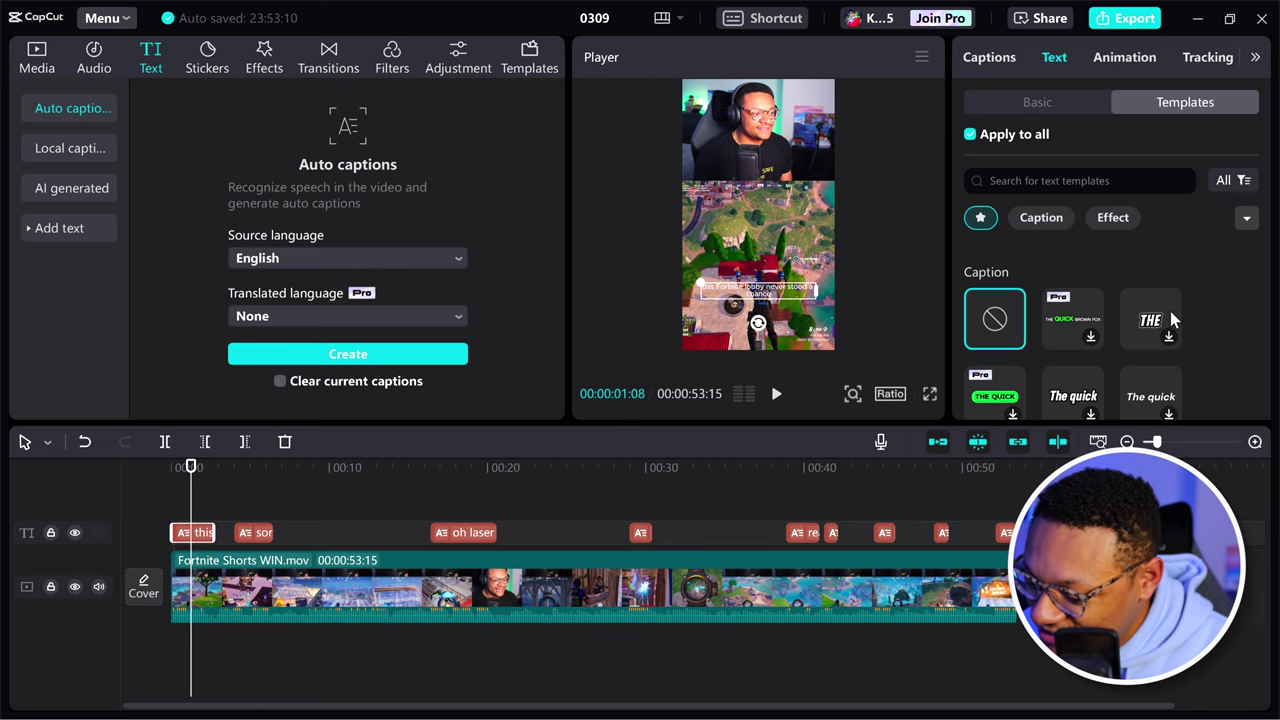
Step: Apply the bold yellow-and-white caption template to all captions
scroll(1175, 320, down, 2)
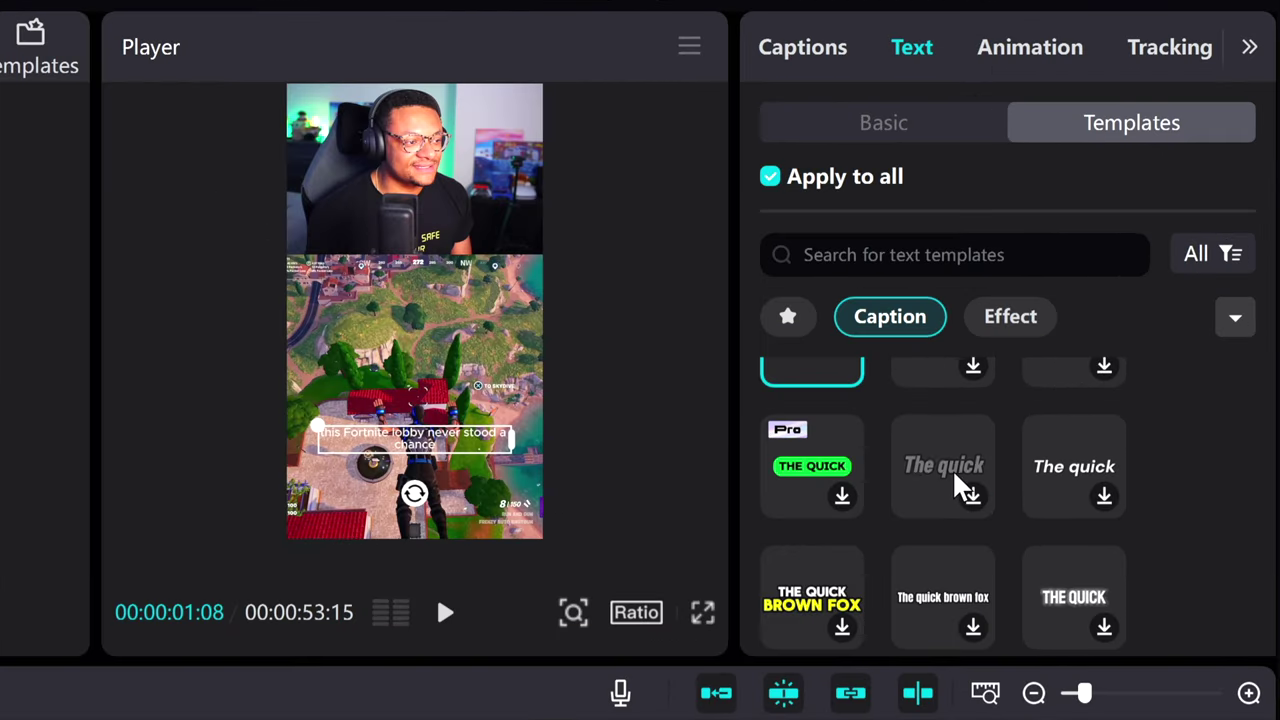
scroll(980, 472, down, 2)
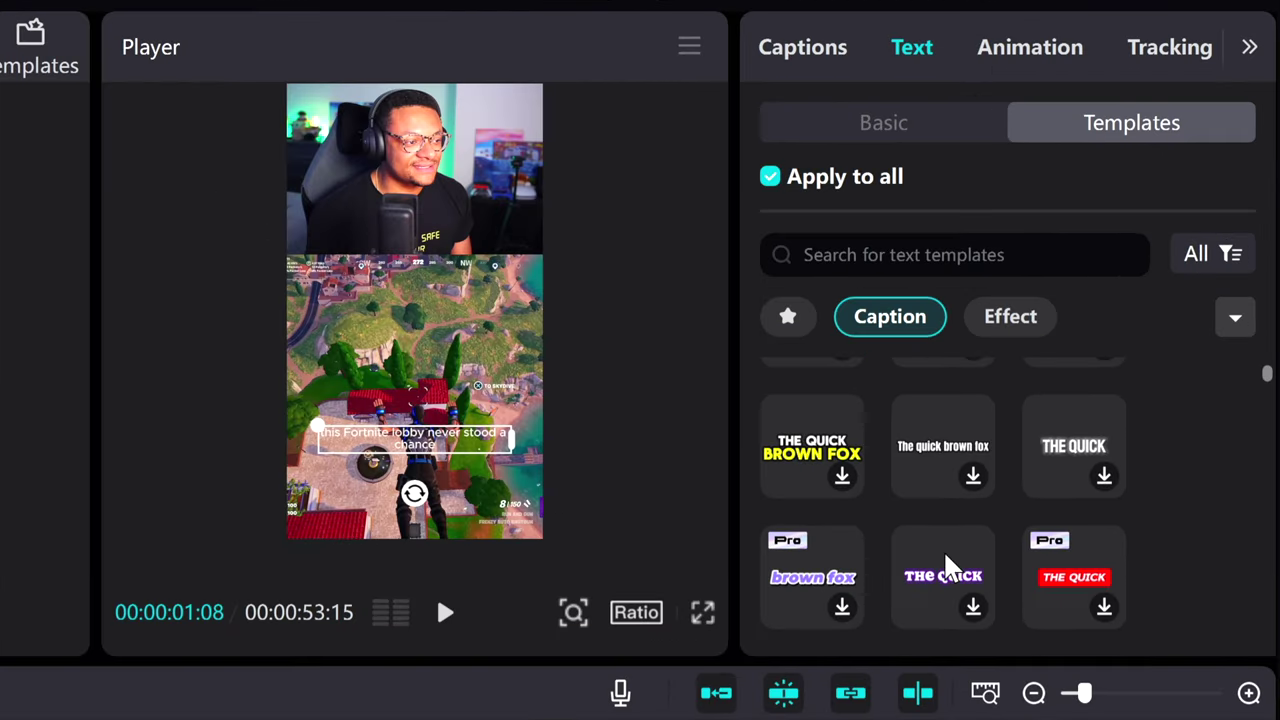
click(793, 498)
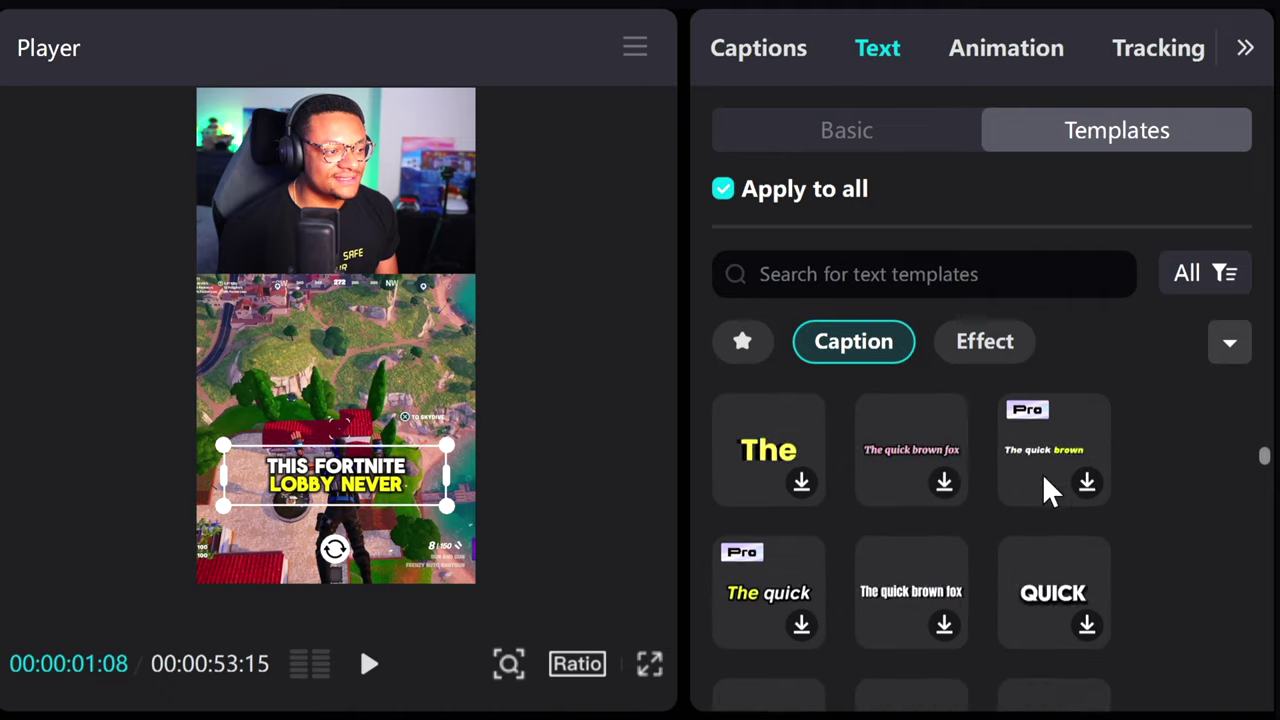
Step: Scale the captions up and move them higher onto the facecam border
scroll(1045, 490, down, 10)
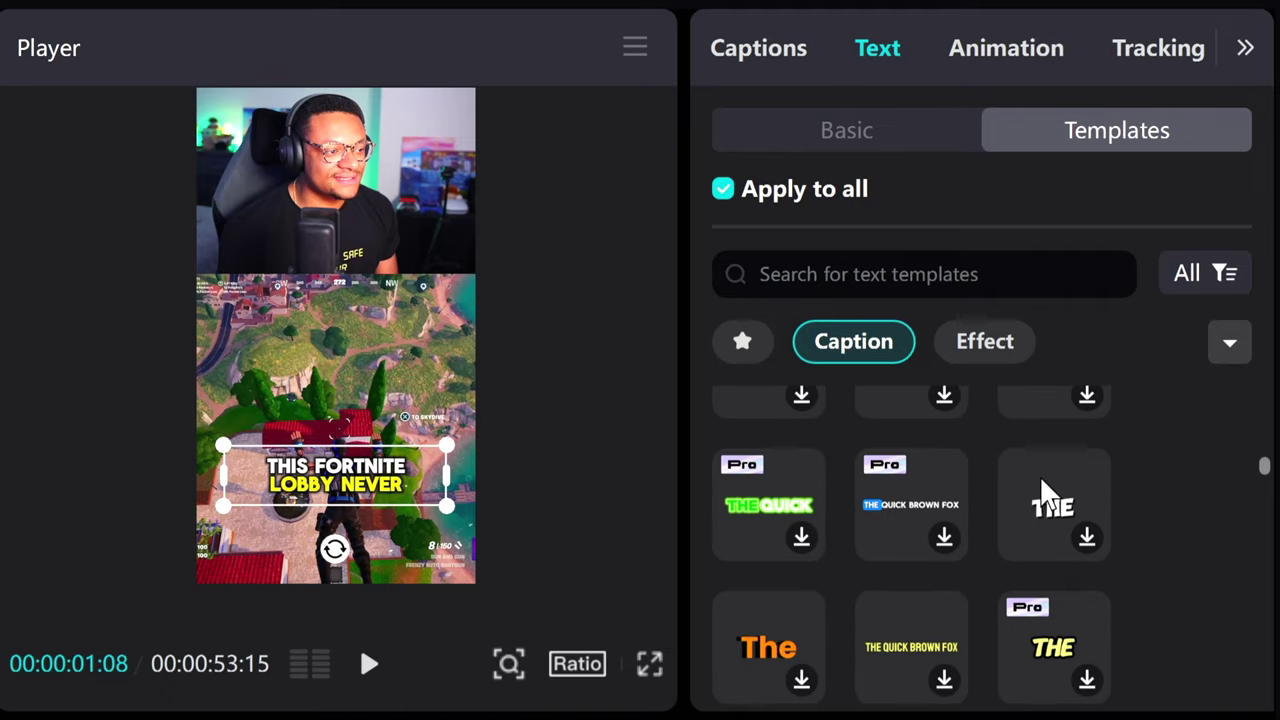
scroll(1035, 503, down, 6)
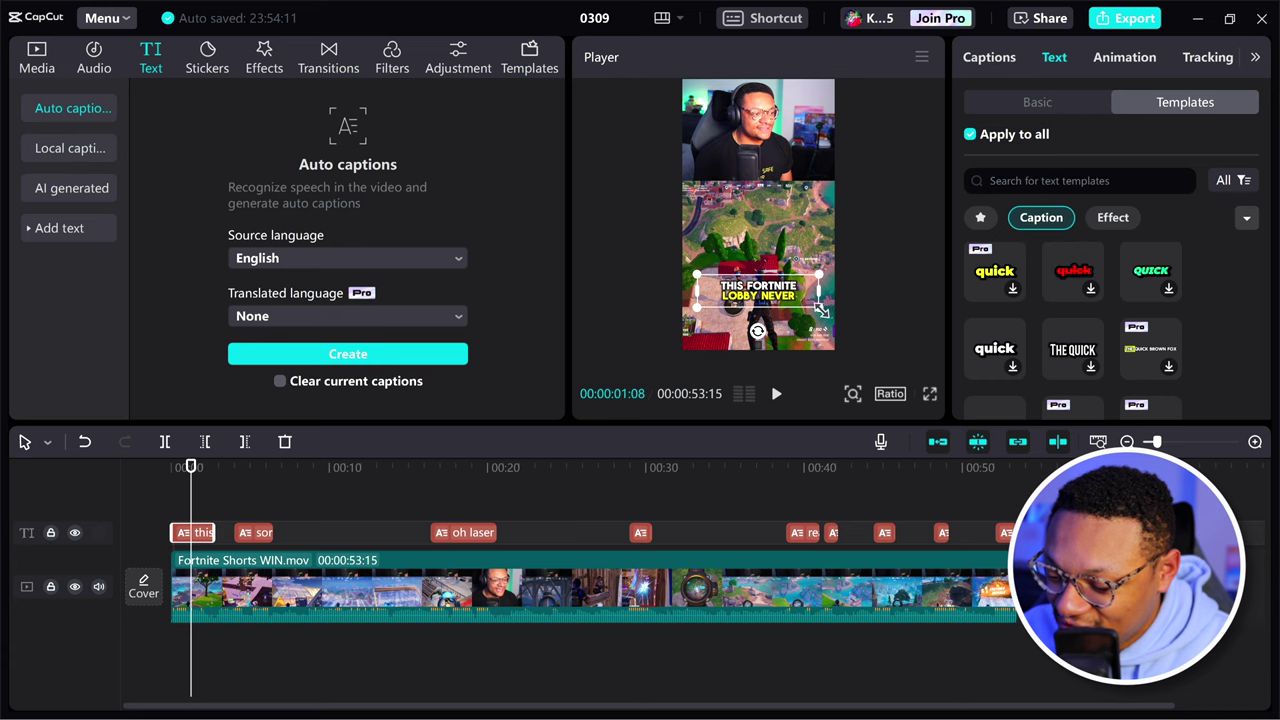
drag(820, 310, 838, 316)
drag(757, 300, 755, 196)
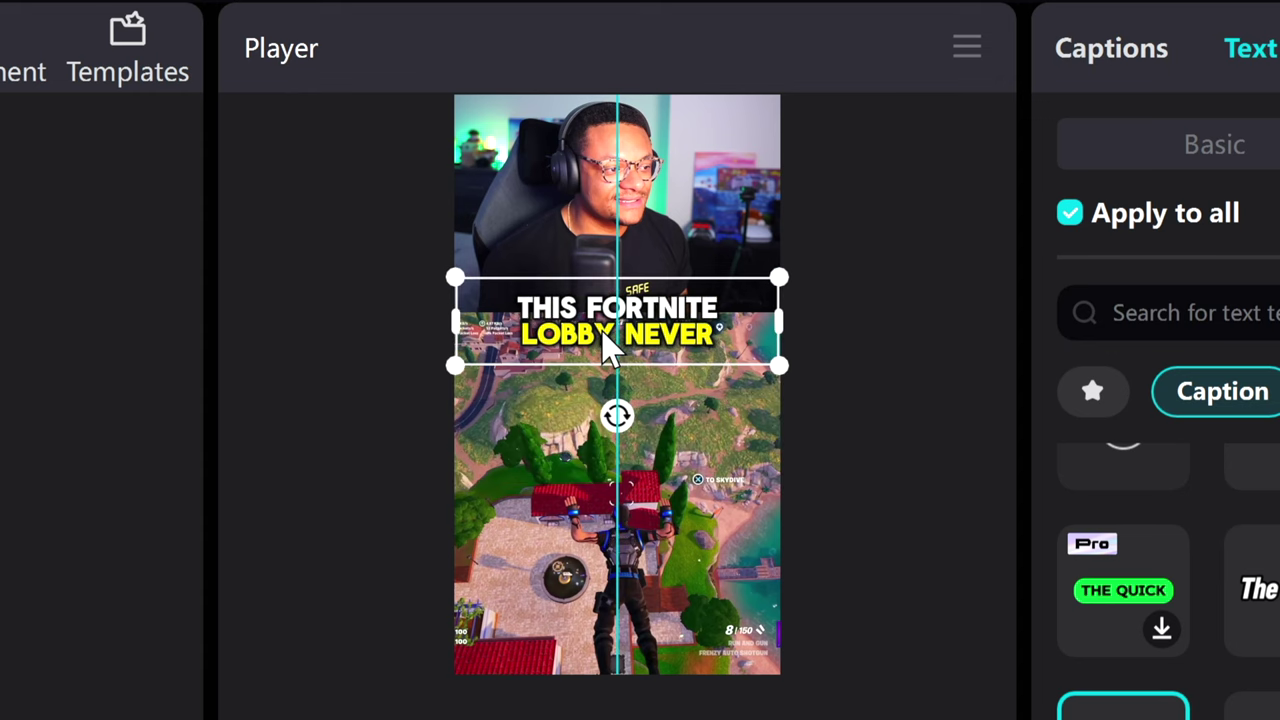
drag(612, 330, 612, 317)
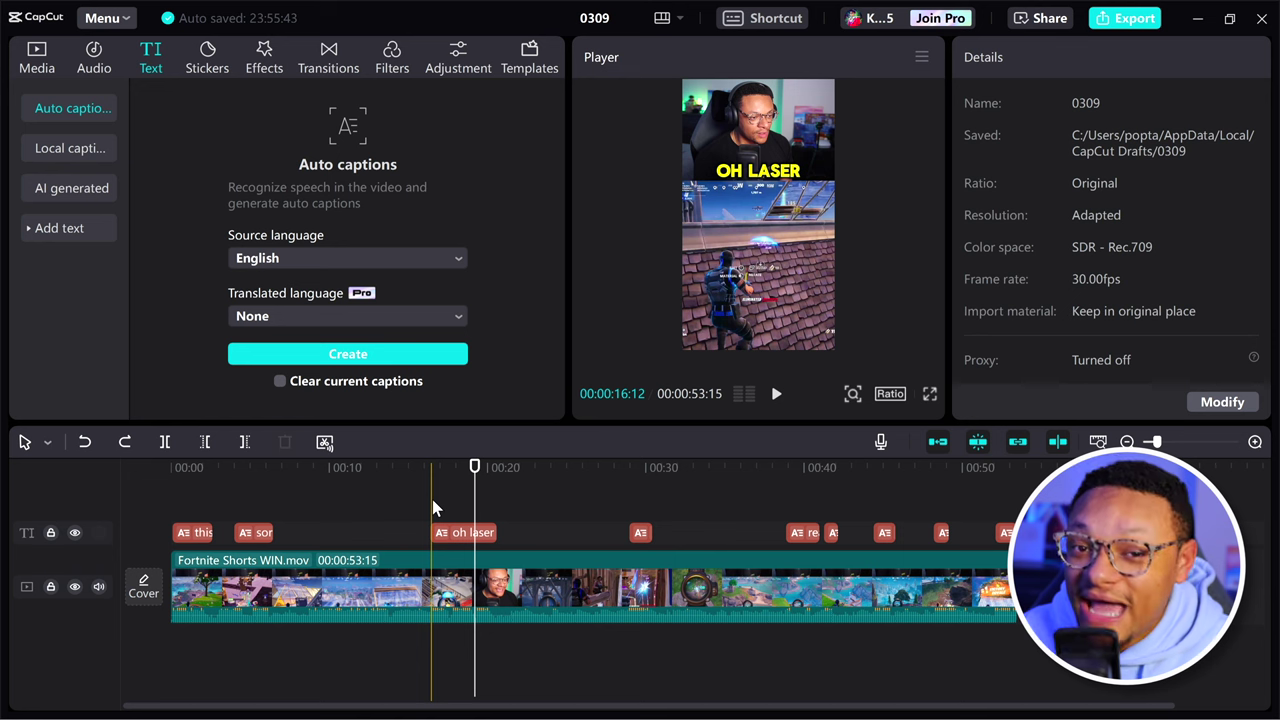
Step: Split the 'oh laser baby out of my face' caption and edit one part on its own
scroll(432, 499, up, 3)
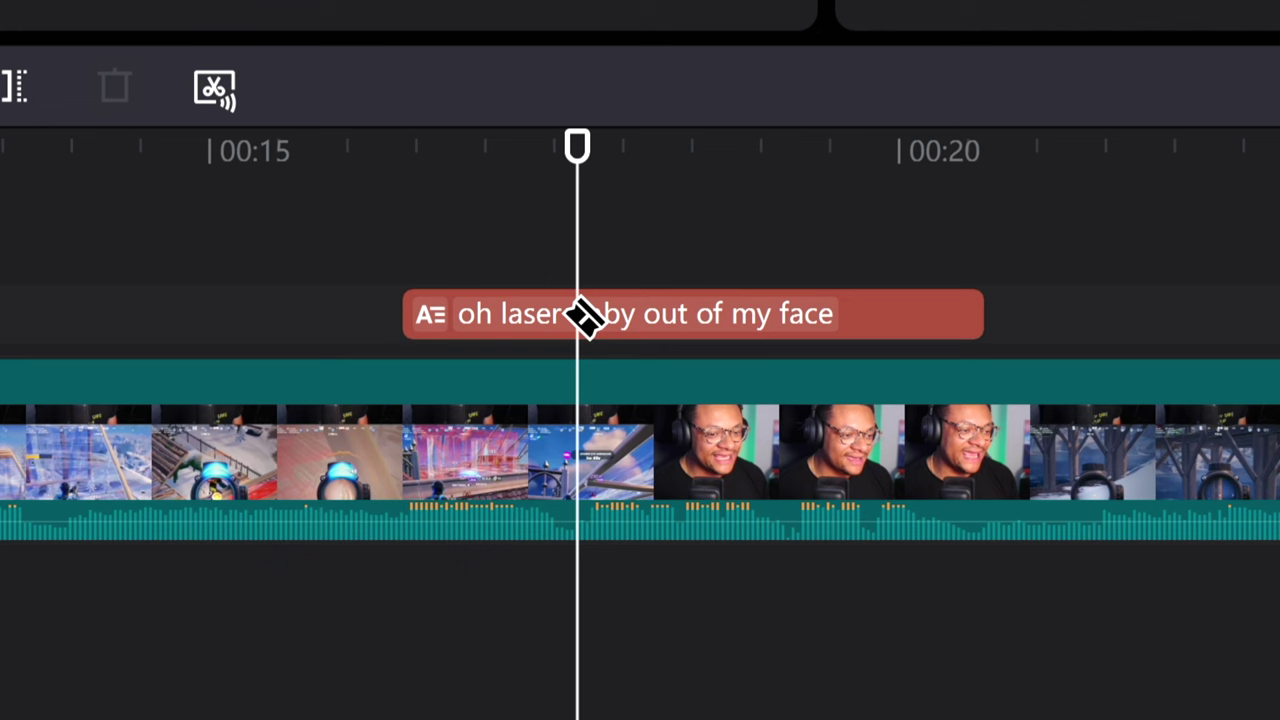
click(585, 318)
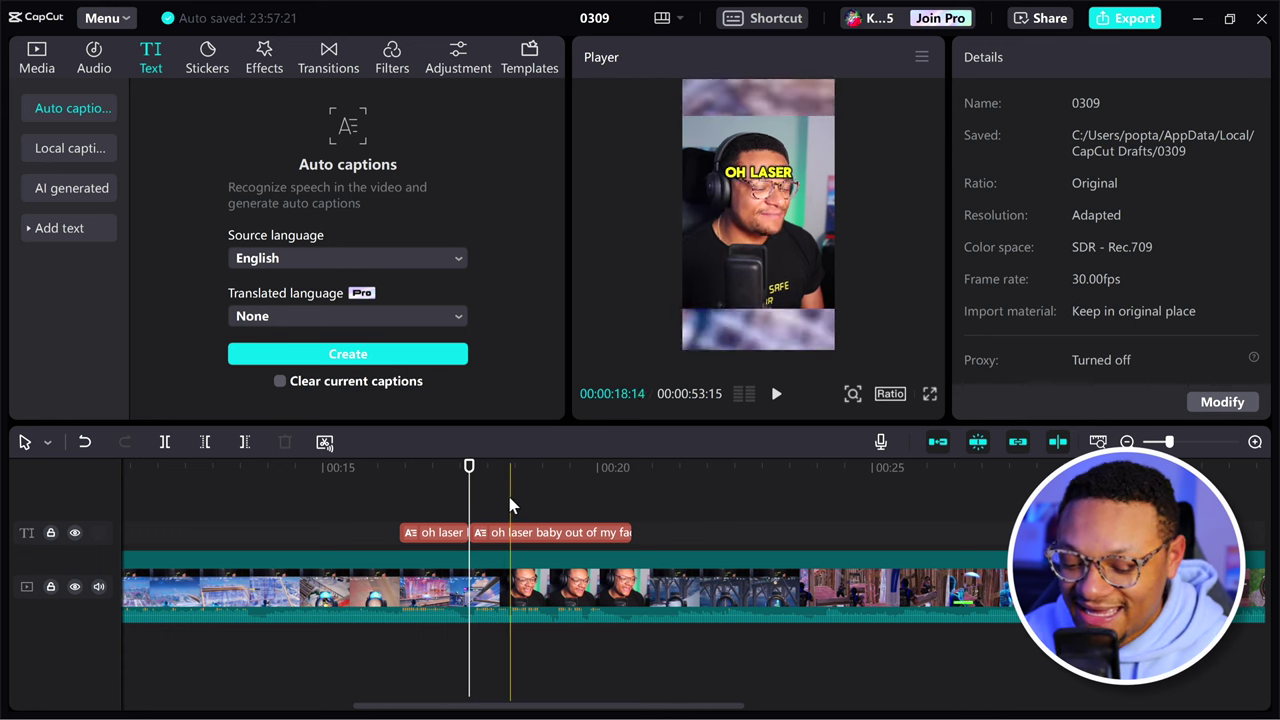
click(425, 532)
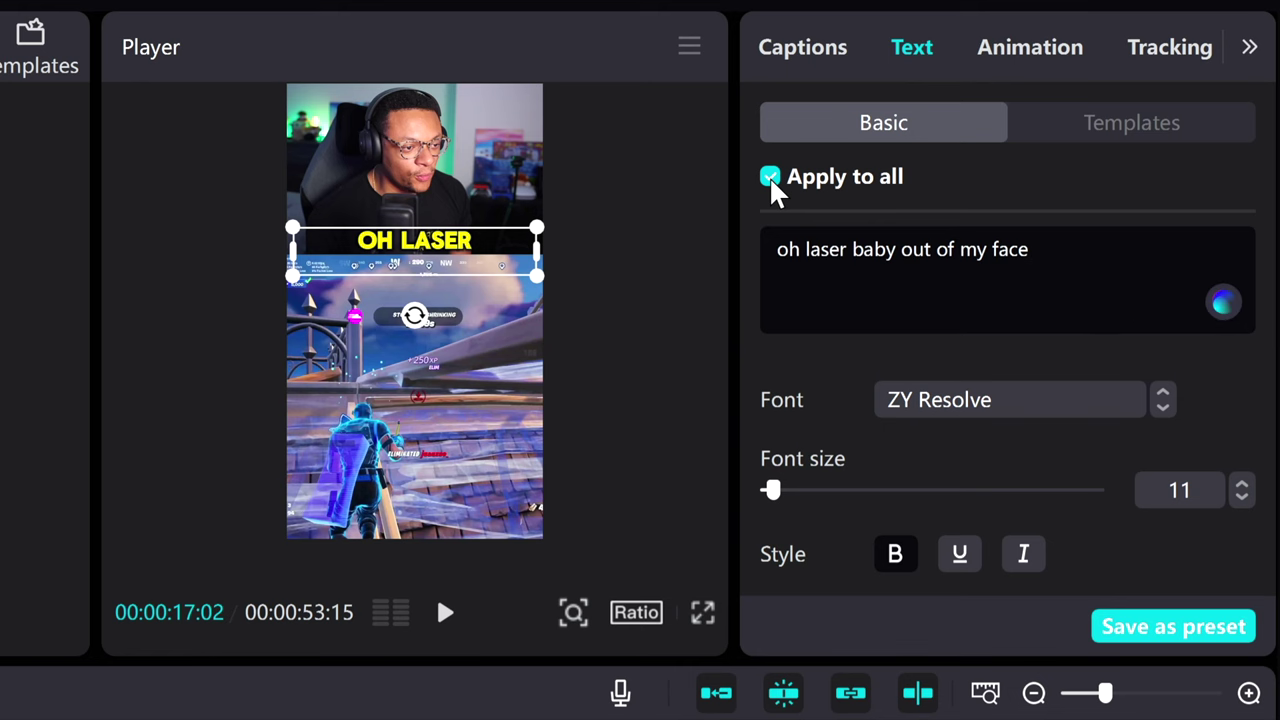
click(531, 507)
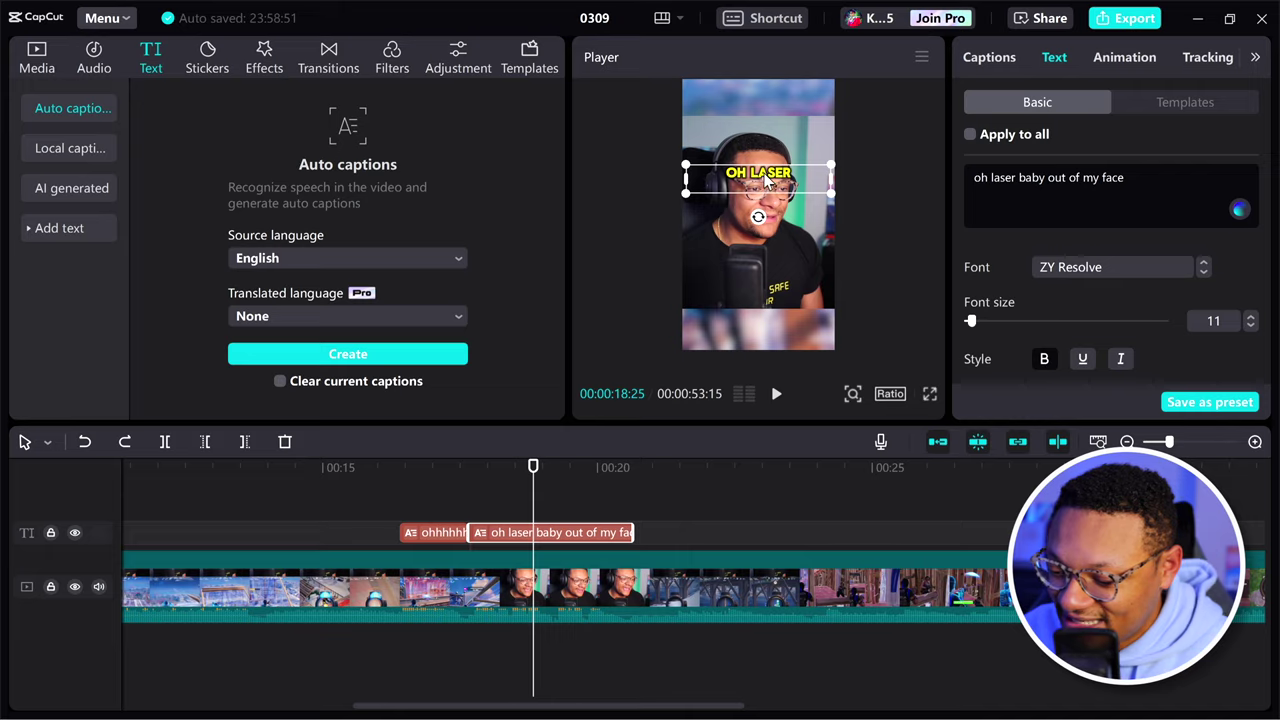
Step: Reposition the 'lasered baby!' caption on the video and play it back to review
drag(762, 179, 763, 275)
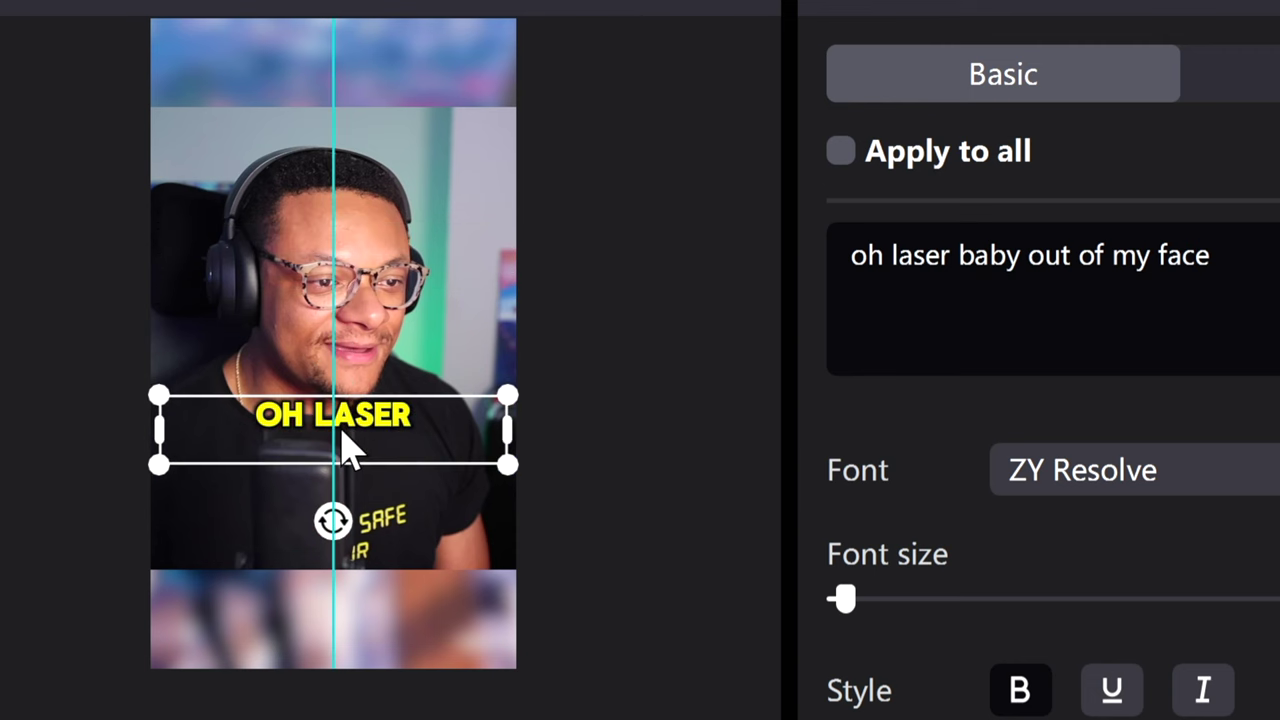
drag(343, 471, 349, 523)
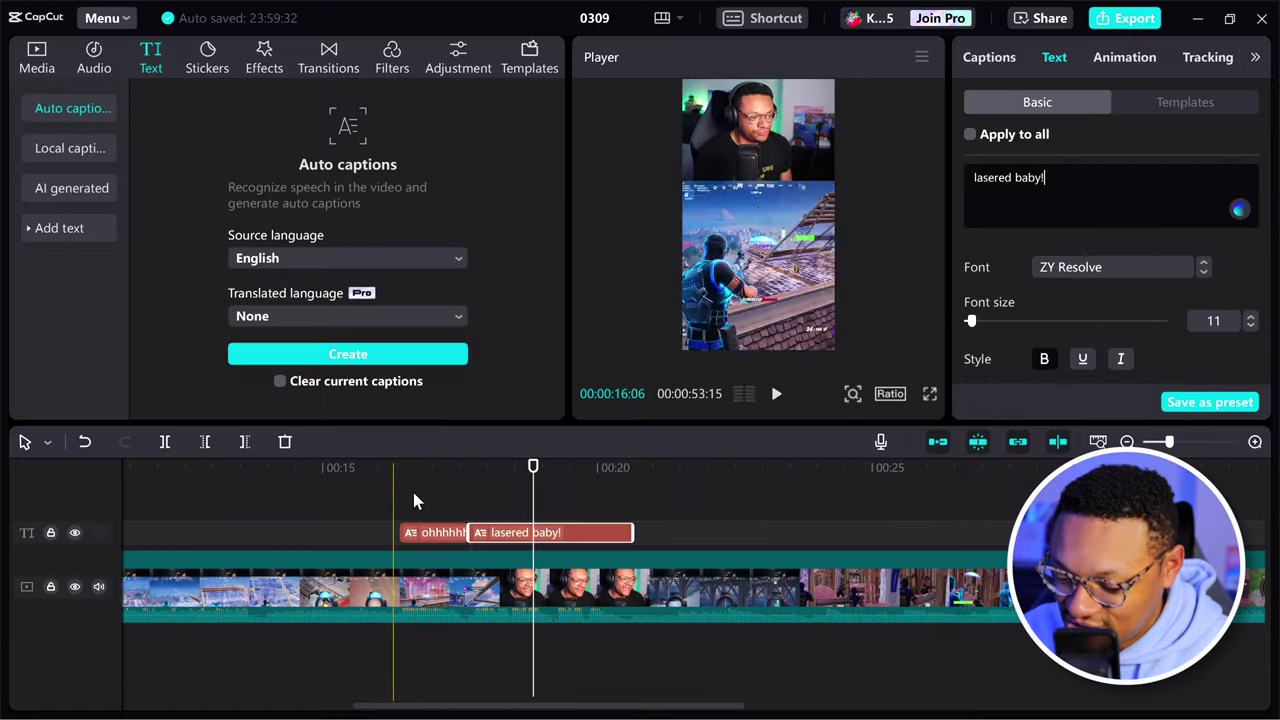
click(344, 505)
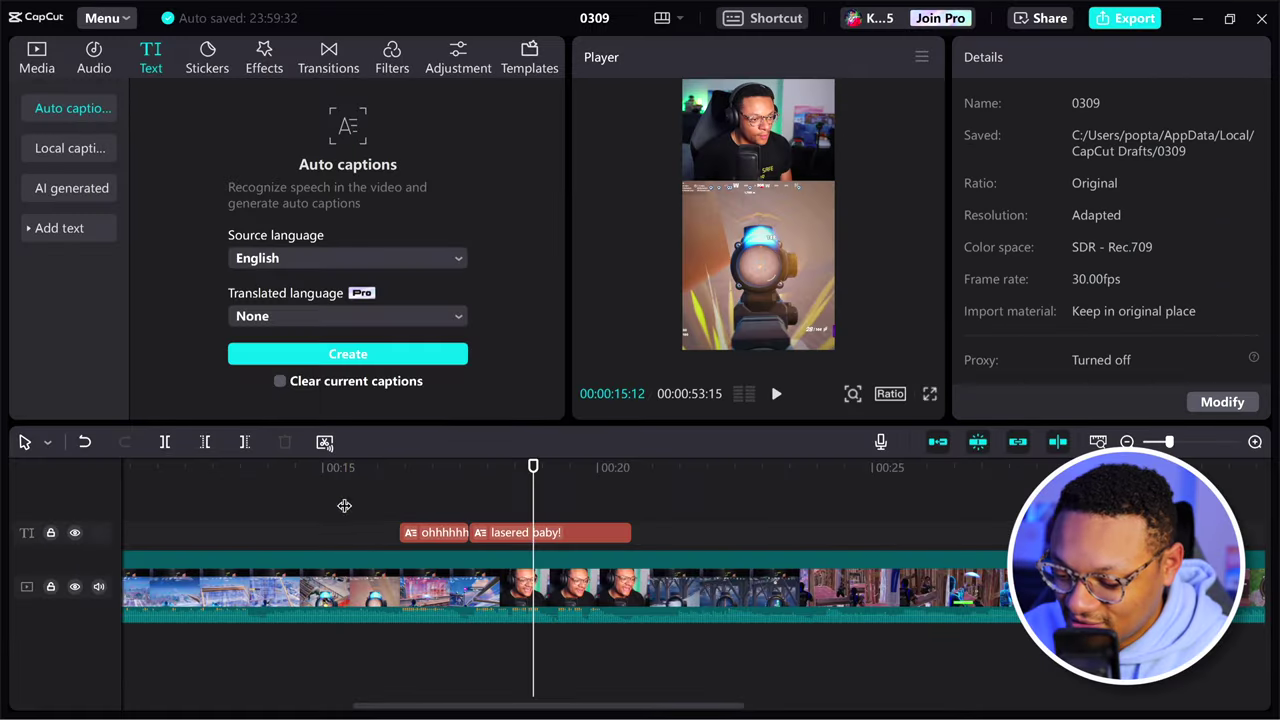
click(777, 394)
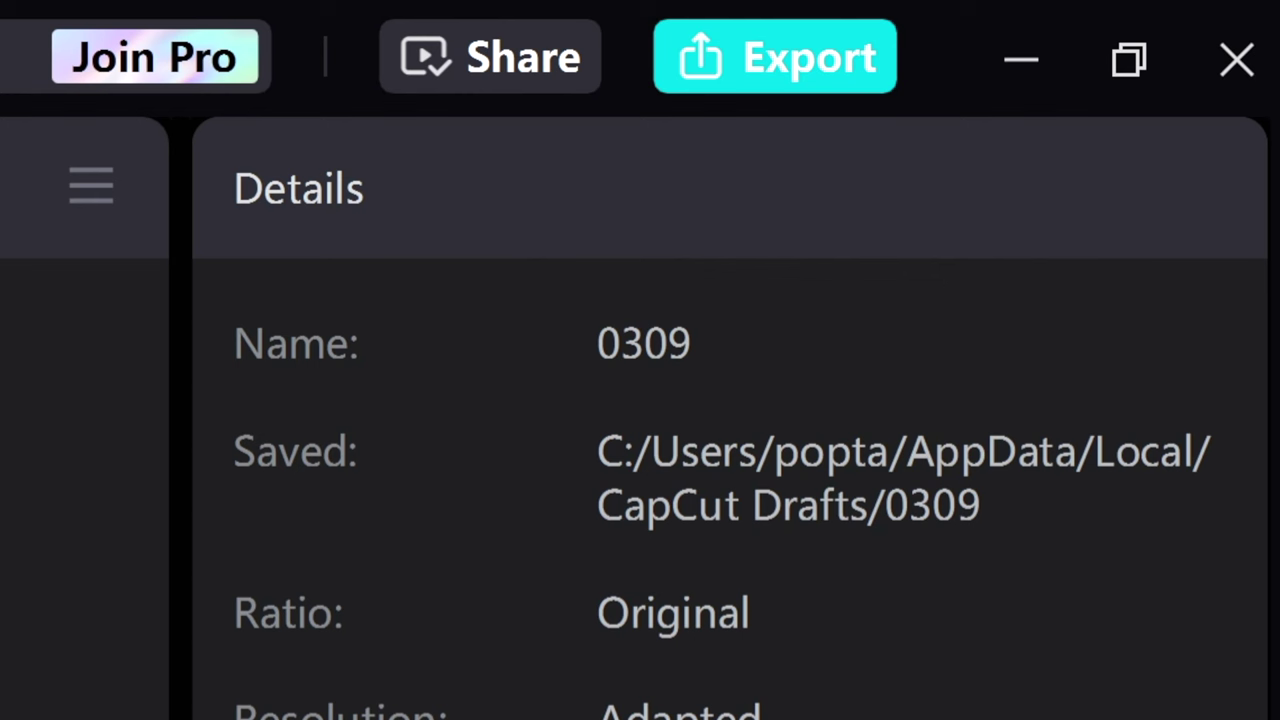
Step: Export the video titled 0309 as mp4 at 30fps
click(810, 60)
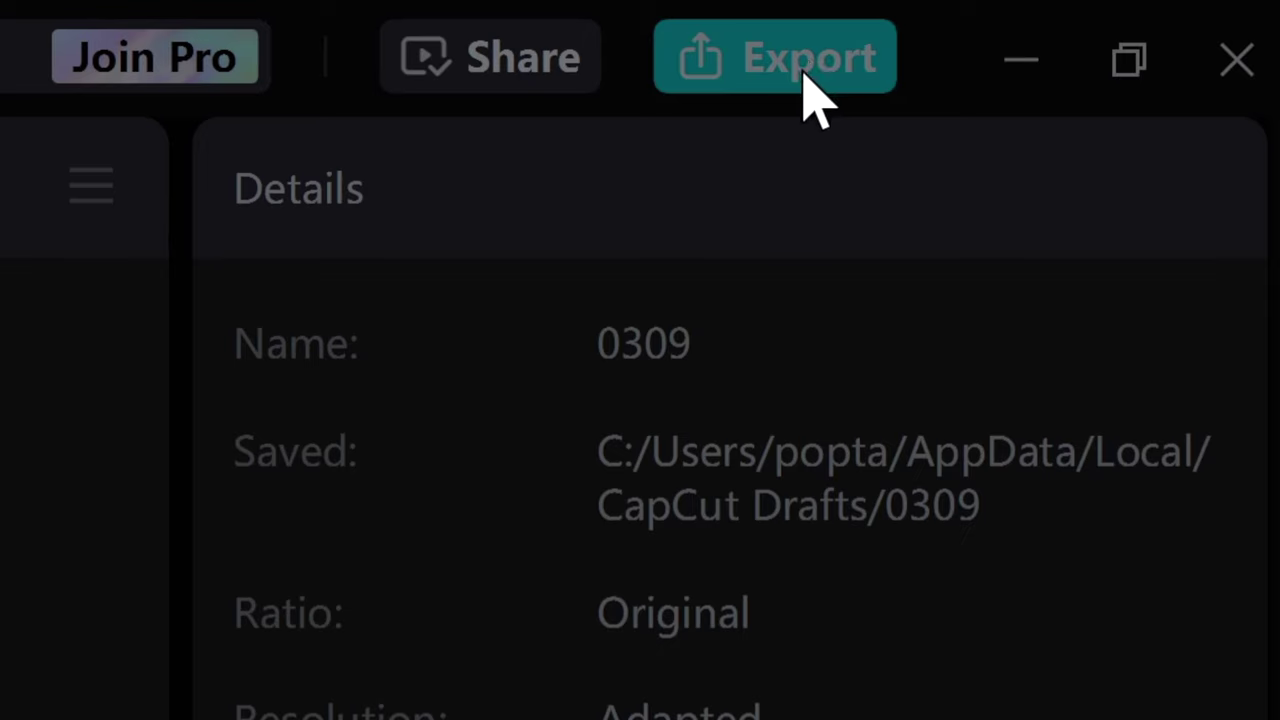
scroll(790, 340, down, 1)
scroll(815, 388, down, 2)
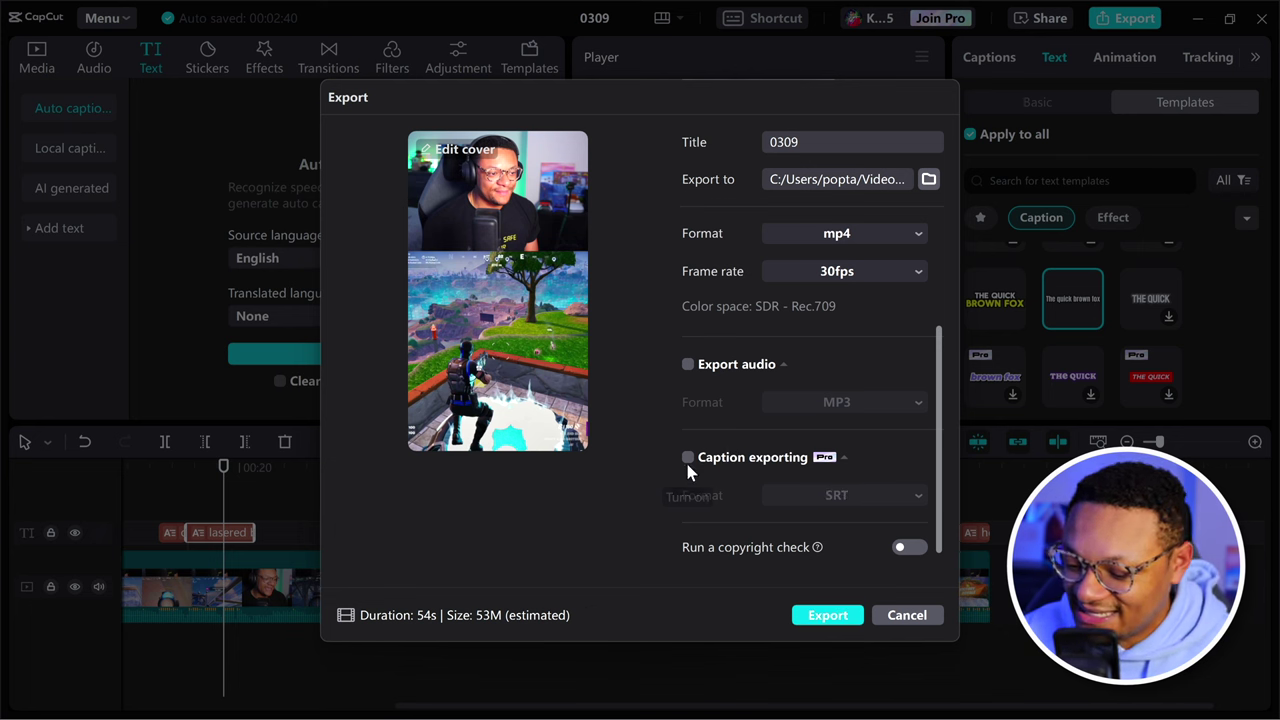
click(836, 612)
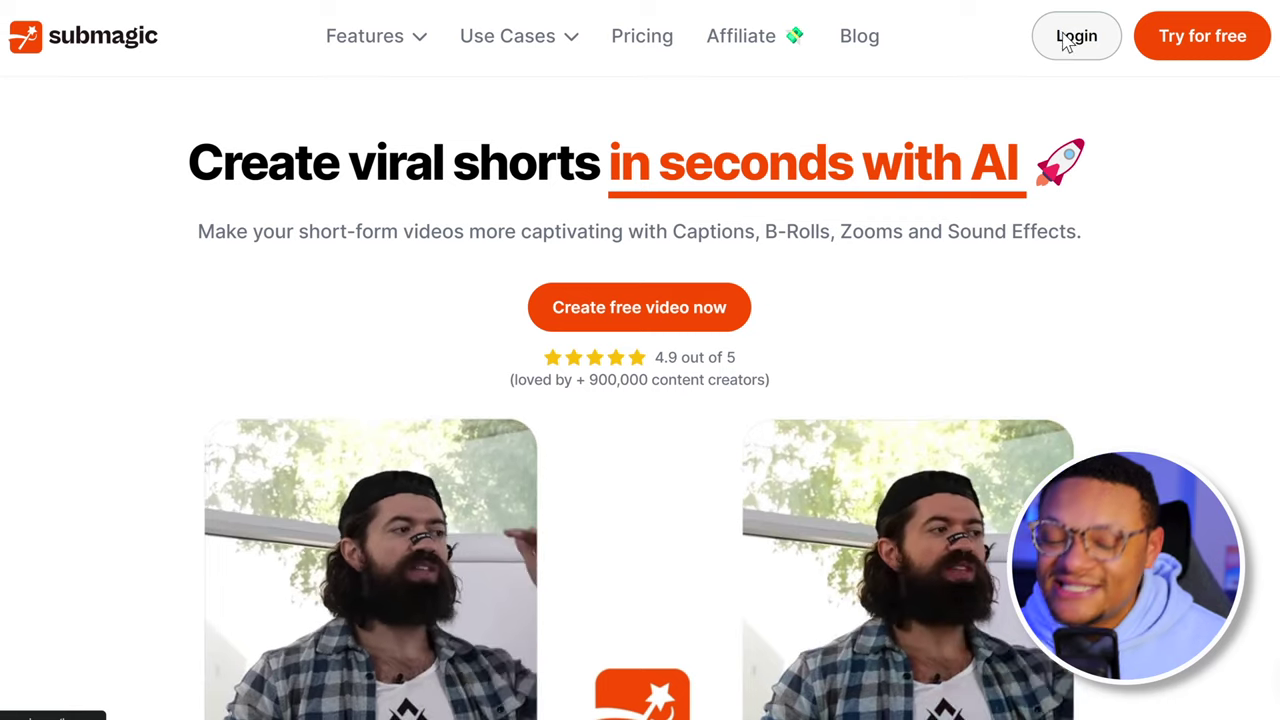
Step: Sign in to Submagic with Google and start a new project on the video upload page
click(1073, 37)
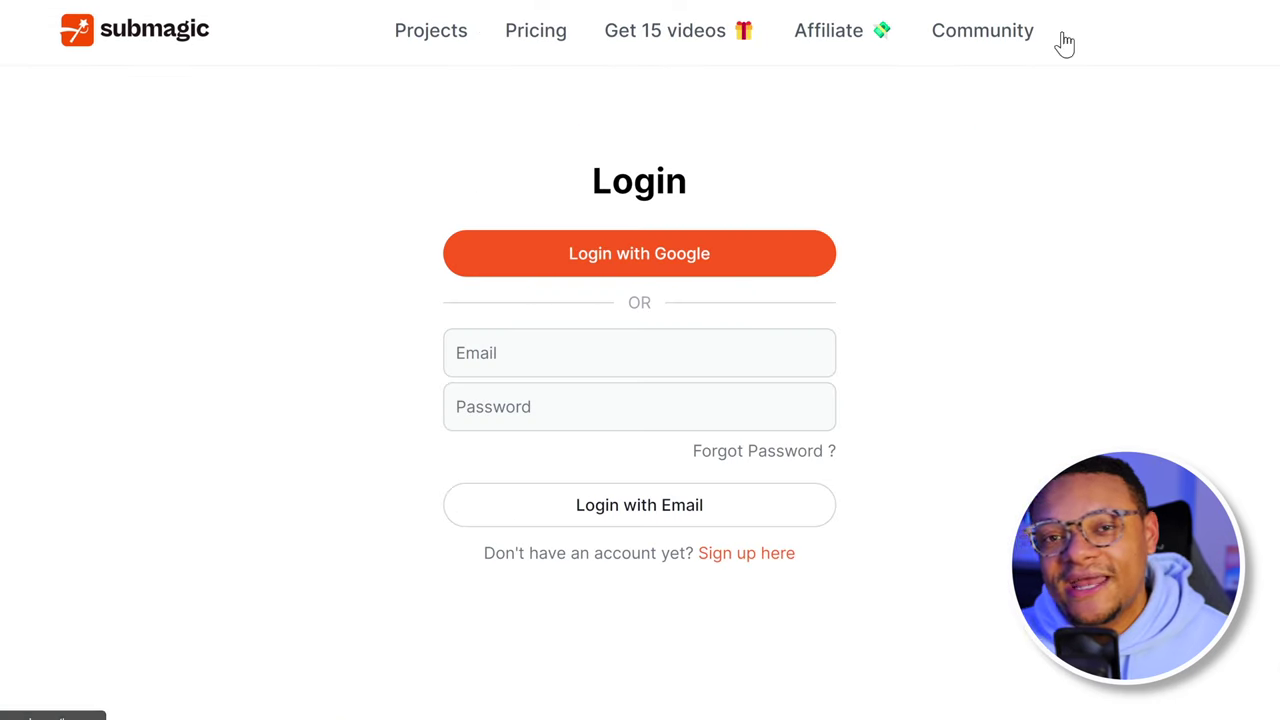
click(623, 256)
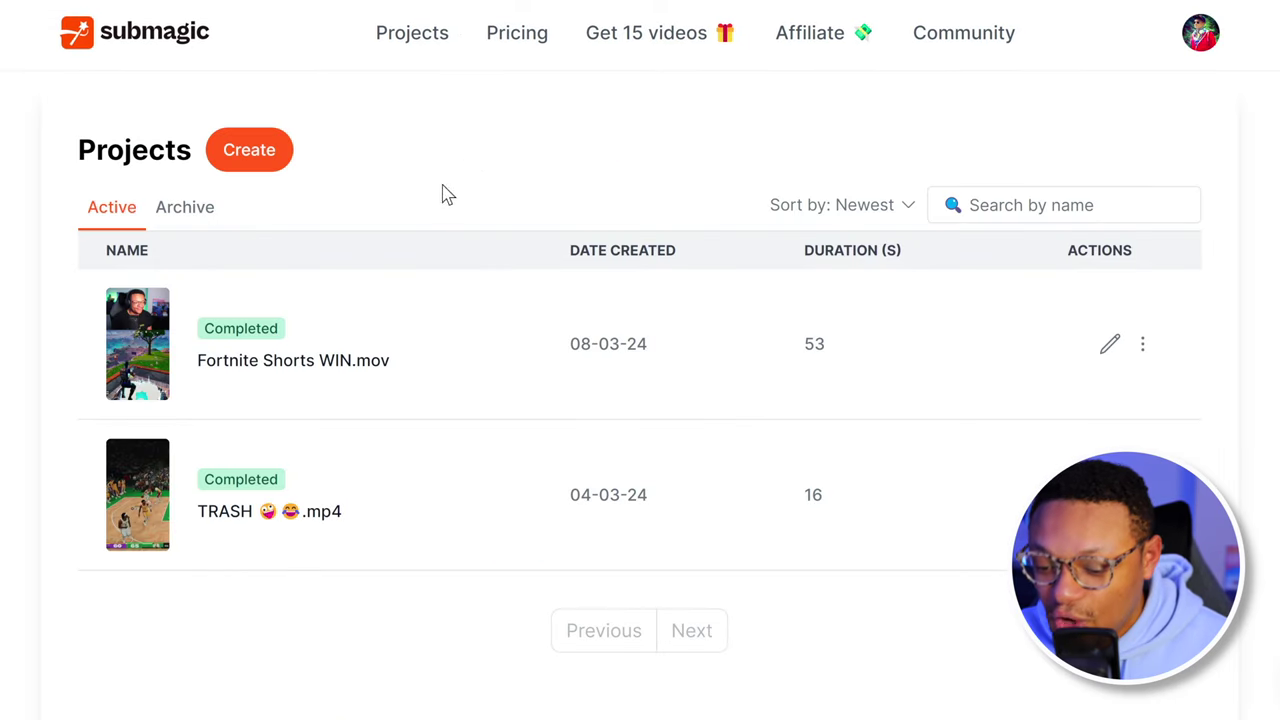
click(249, 152)
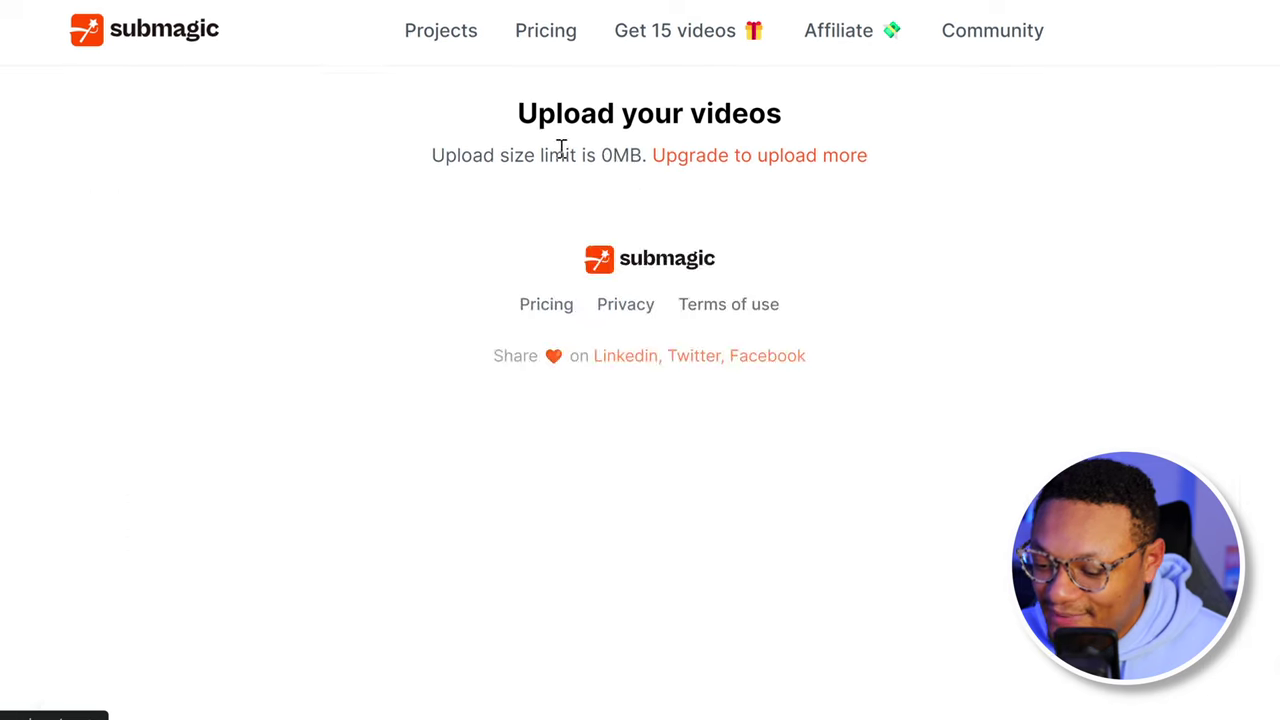
scroll(560, 146, down, 1)
scroll(640, 360, down, 1)
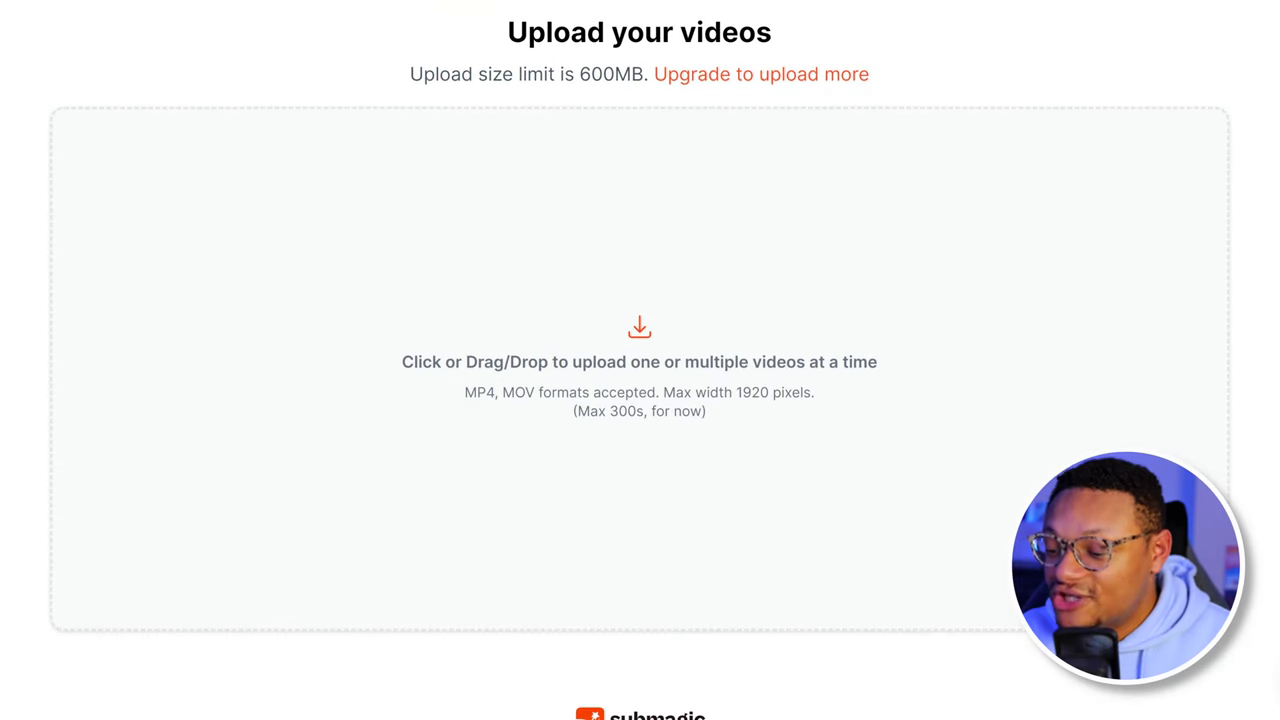
scroll(640, 360, up, 1)
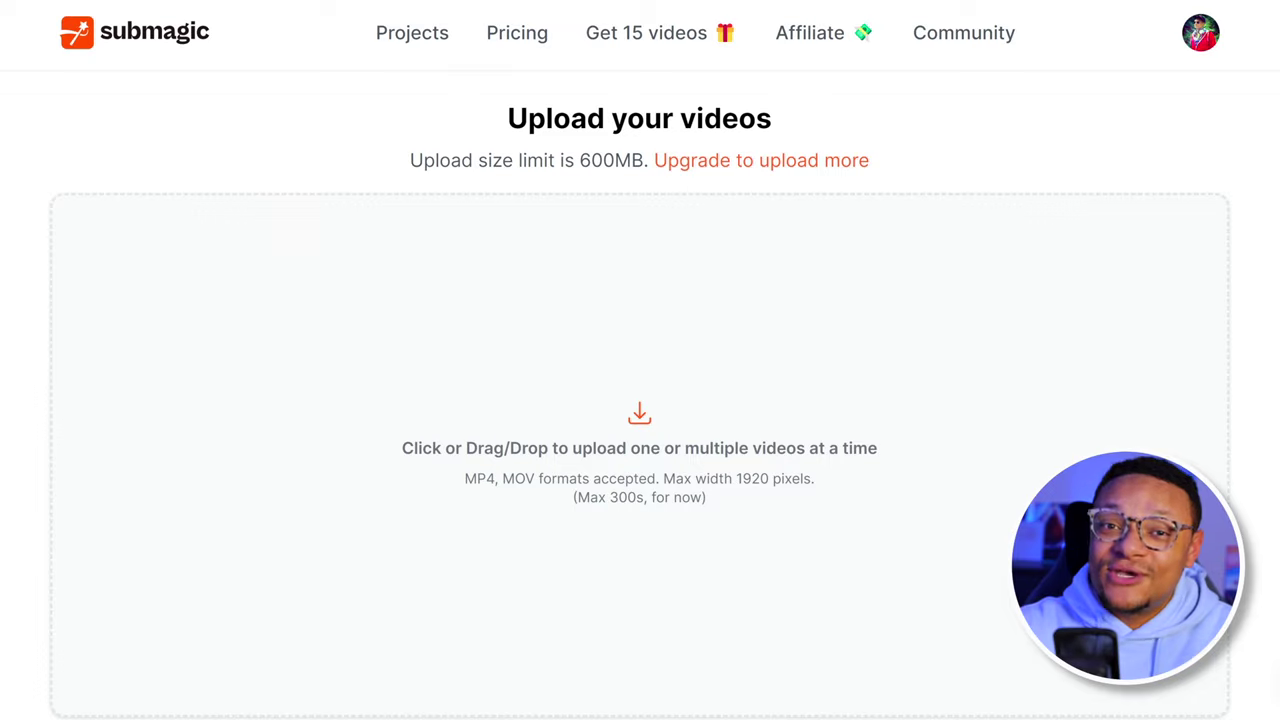
Step: Upload the Fortnite clip titled 'Fortnite Short HUGE WIN', keep English, and transcribe it
drag(1279, 450, 690, 437)
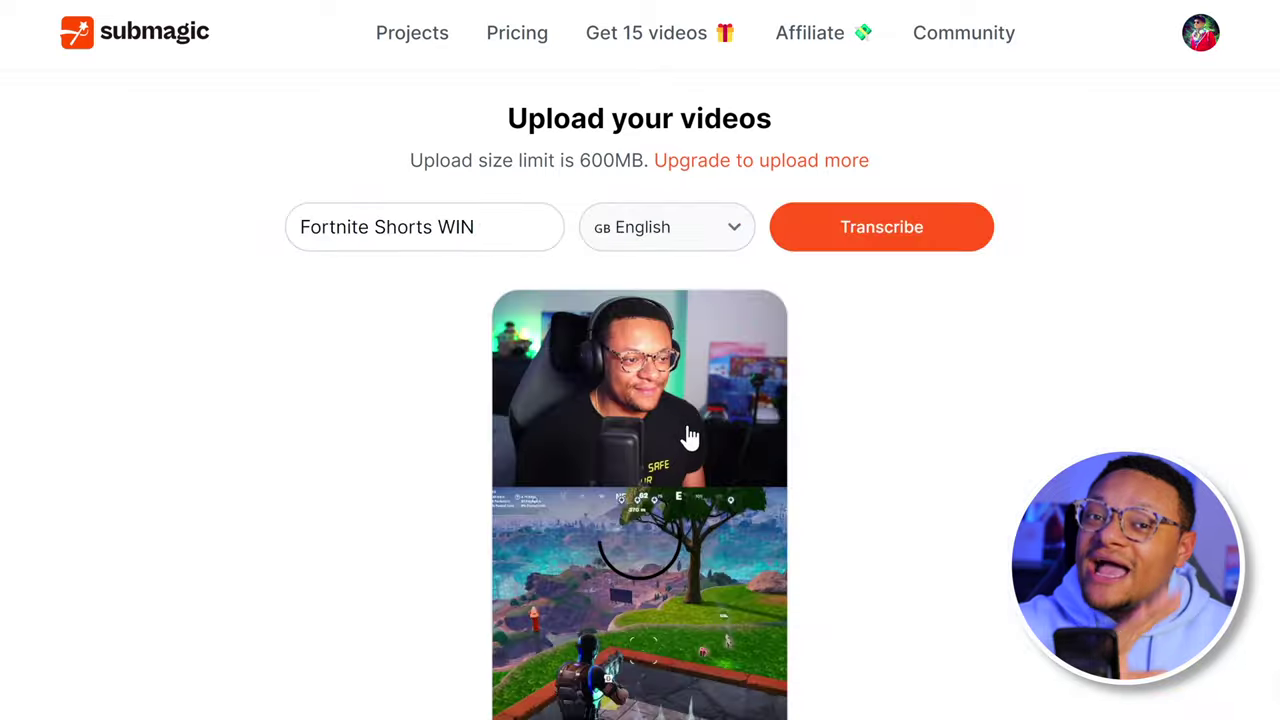
scroll(514, 645, down, 2)
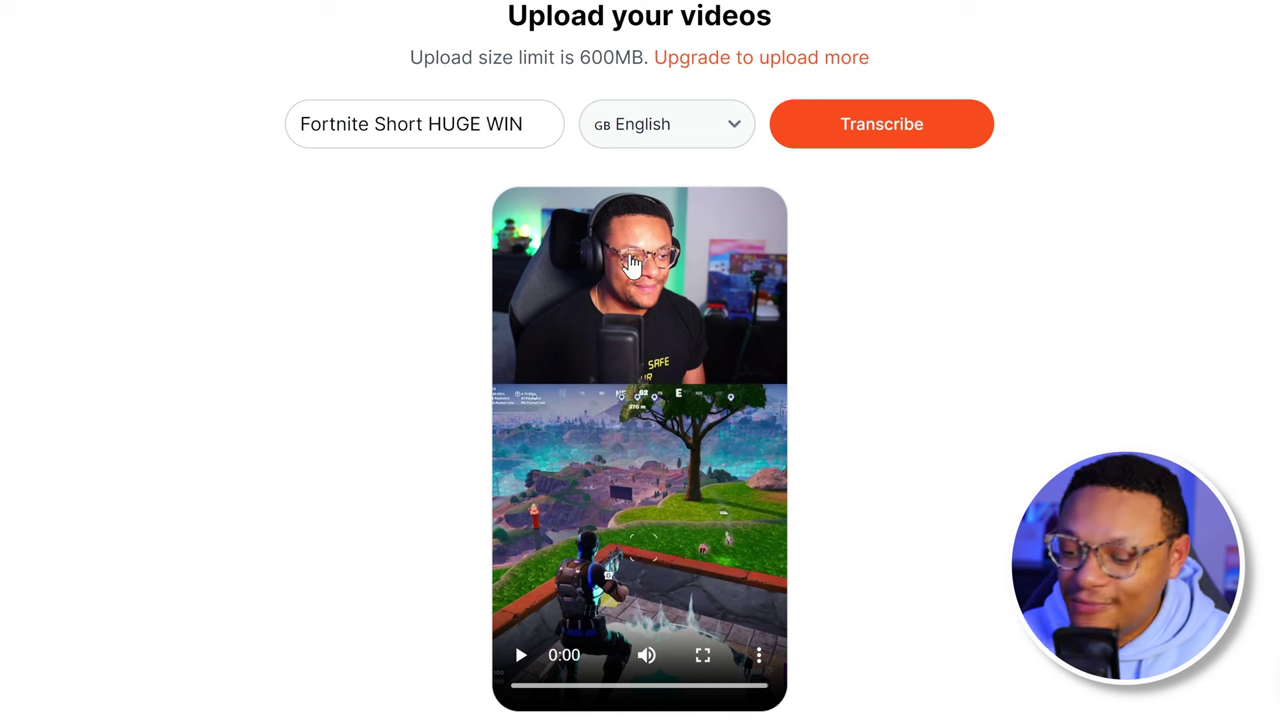
drag(531, 126, 289, 128)
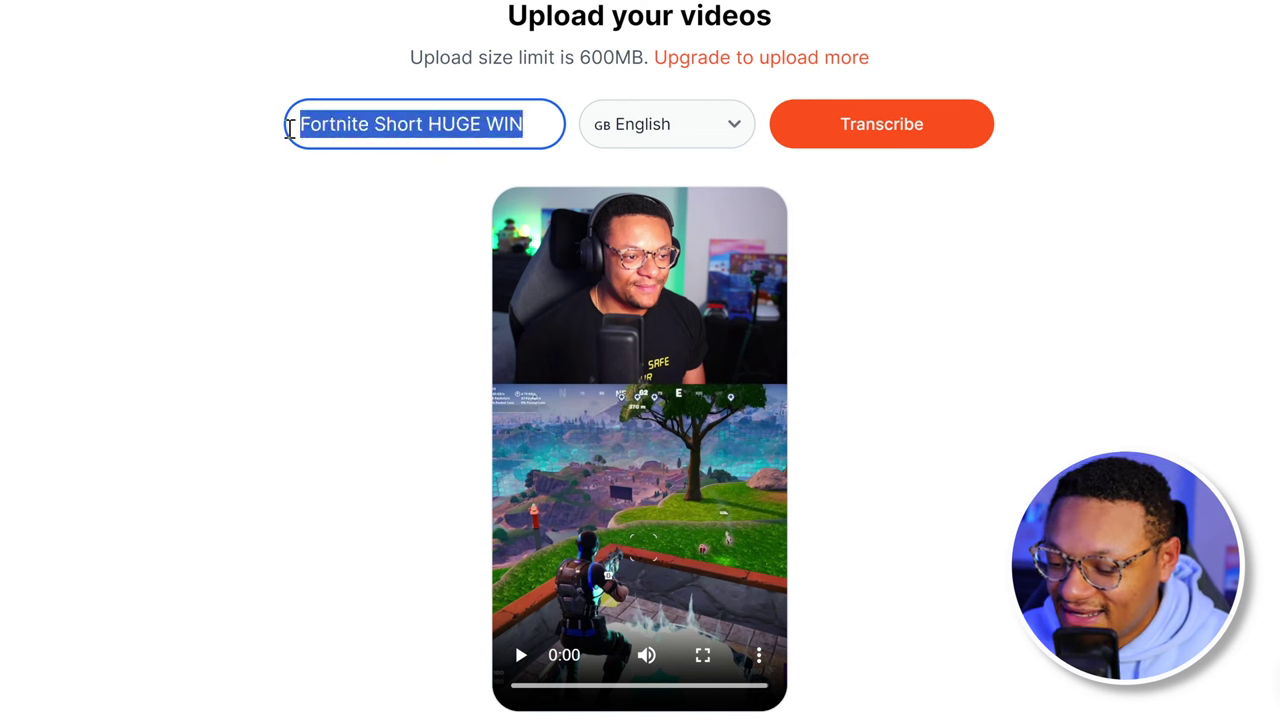
click(700, 137)
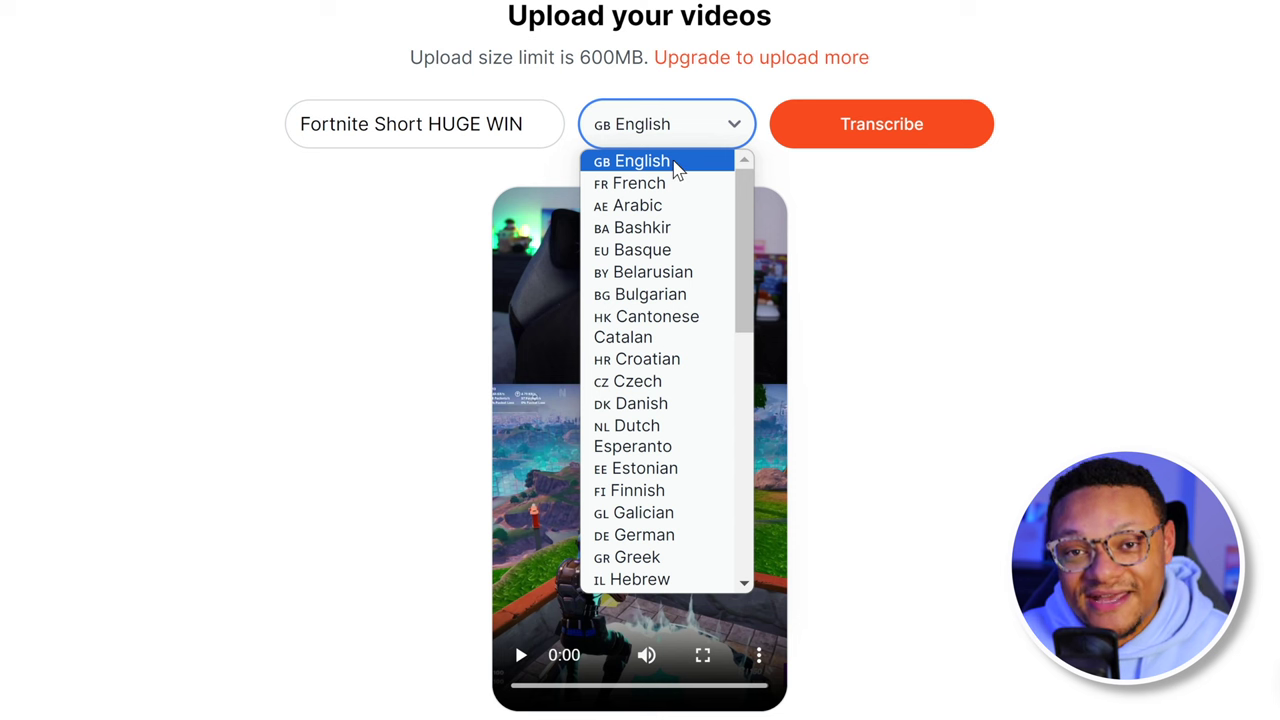
drag(740, 178, 746, 379)
click(736, 124)
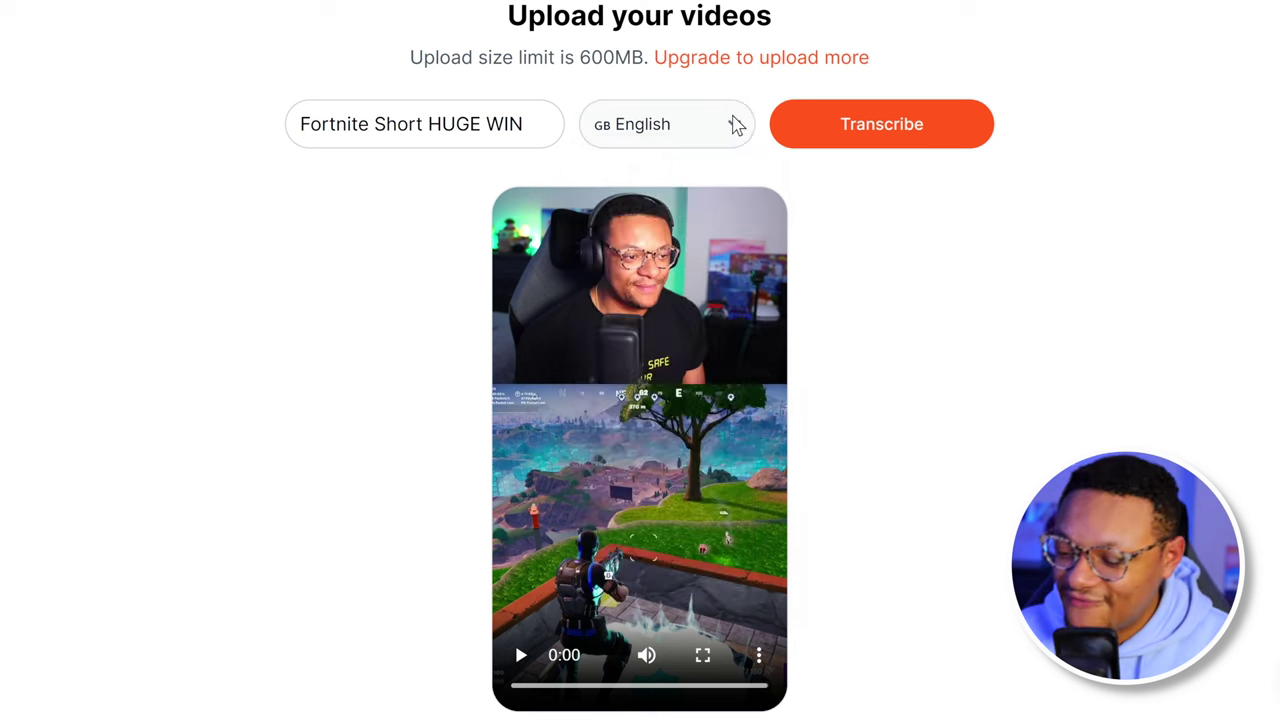
click(874, 148)
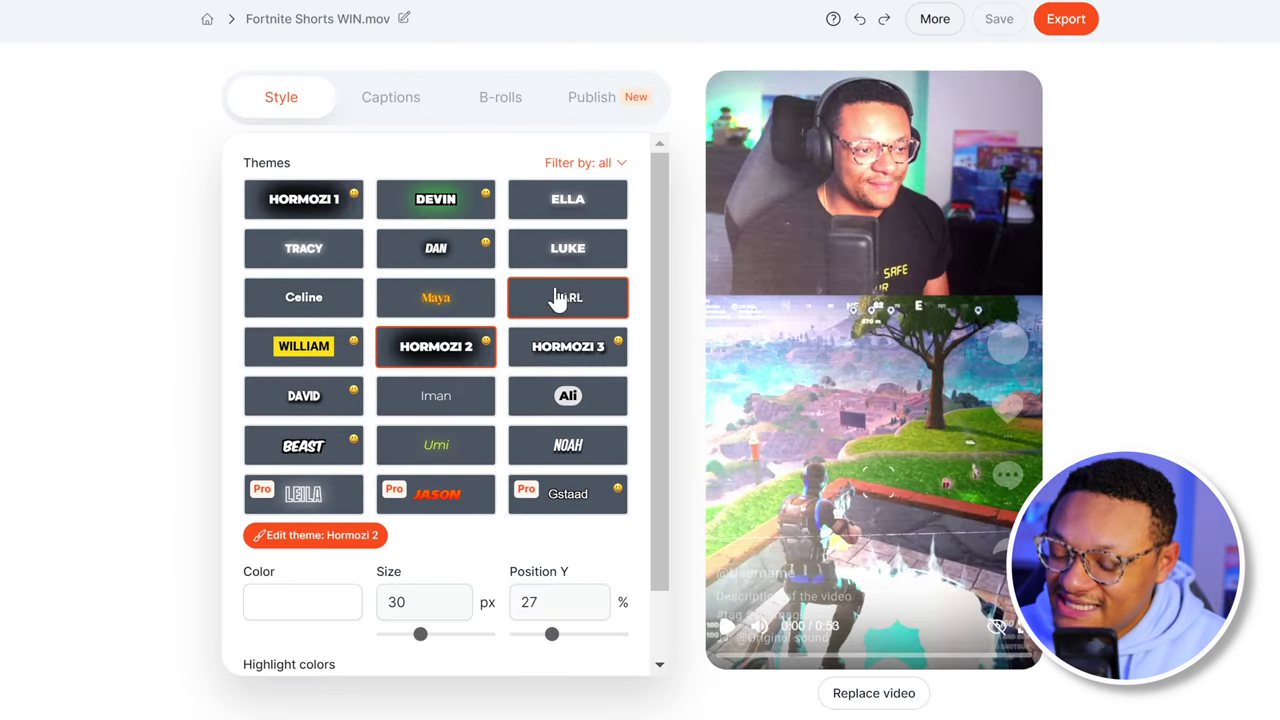
Step: Set the Hormozi 2 captions to 37 px size and 22% Position Y
drag(660, 223, 655, 245)
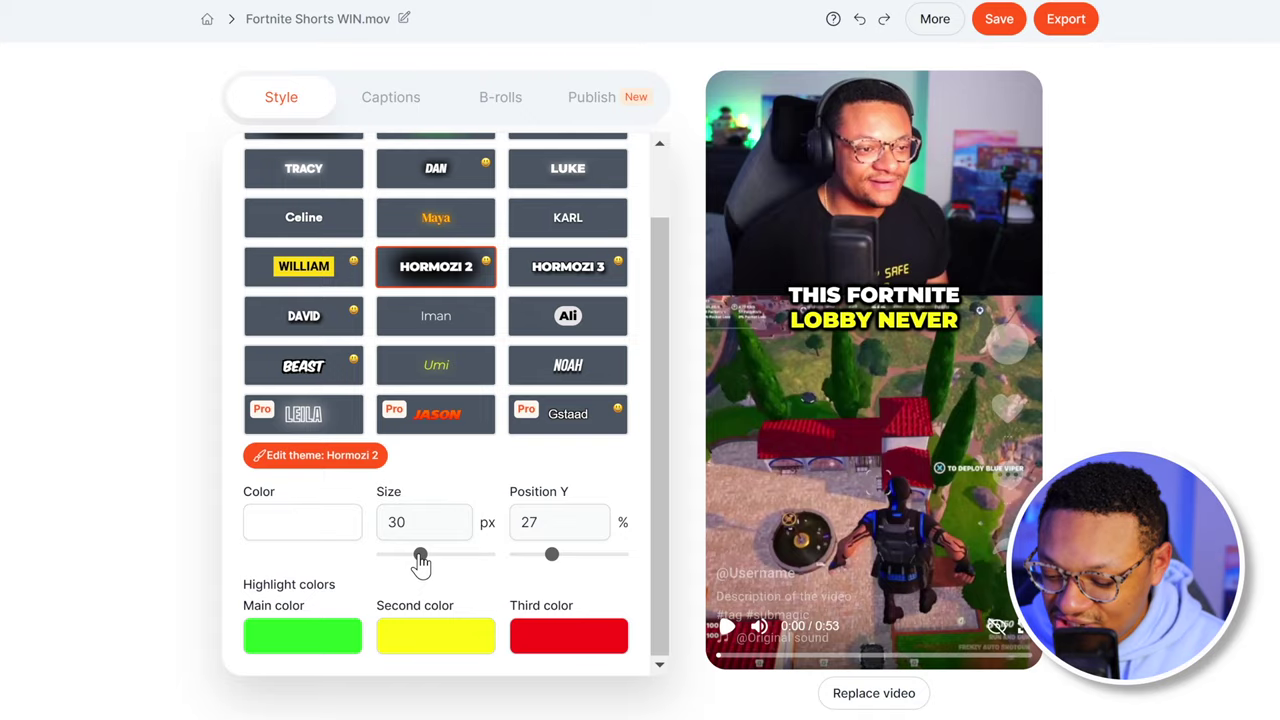
mouse_move(420, 563)
mouse_down()
mouse_move(475, 557)
mouse_move(400, 551)
mouse_move(432, 554)
mouse_up()
mouse_move(551, 554)
mouse_down()
mouse_move(568, 552)
mouse_move(548, 542)
mouse_up()
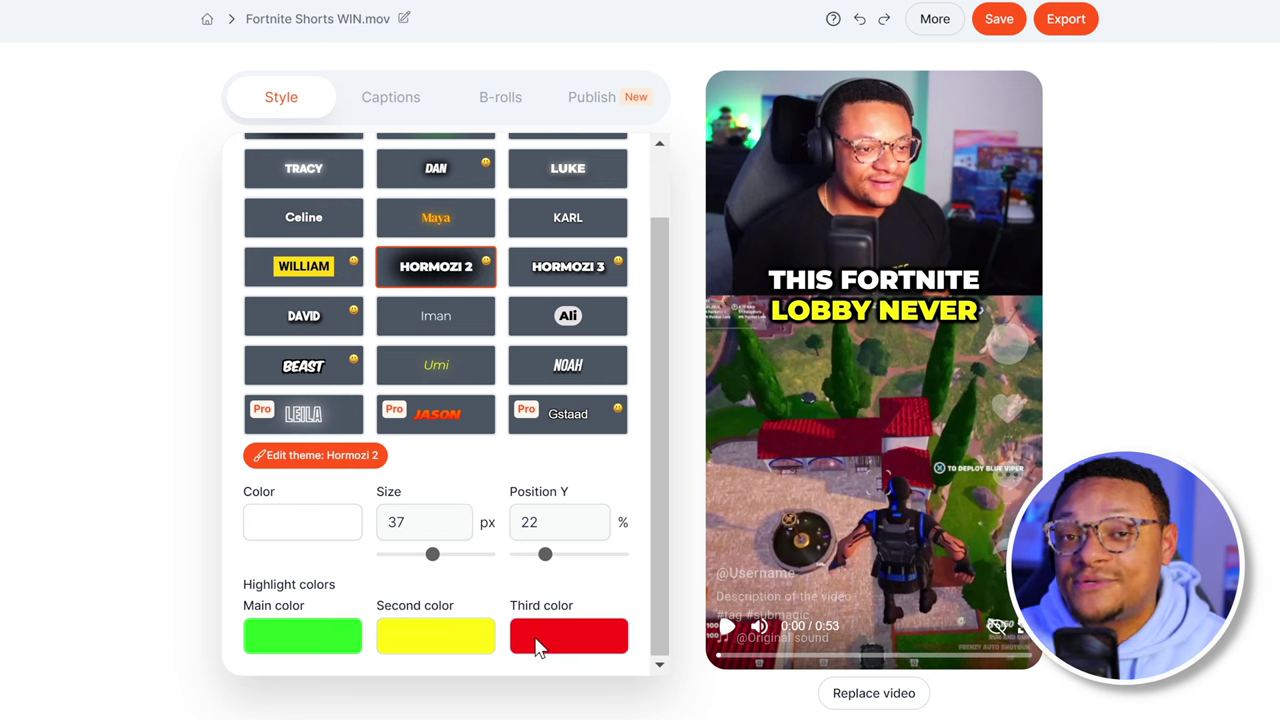
Step: In the Captions tab, change the 'do it to' line to 'do it to you'
scroll(450, 400, up, 2)
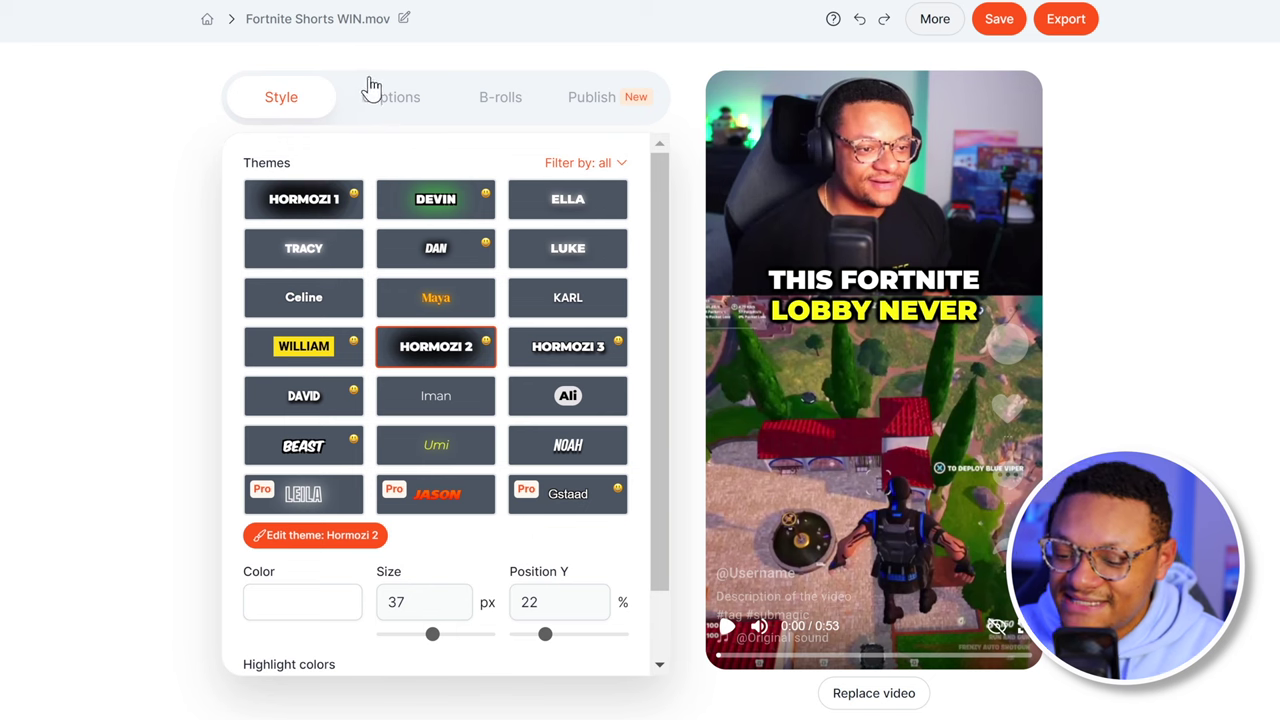
click(385, 97)
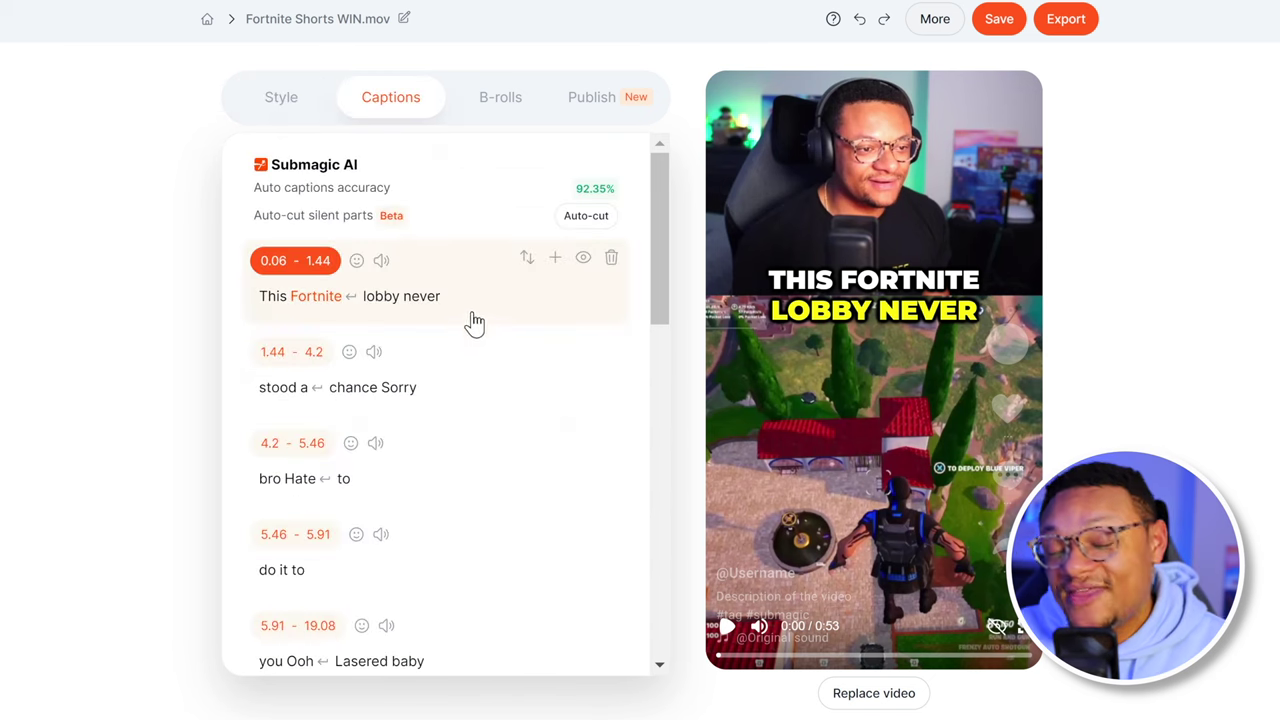
scroll(440, 345, down, 3)
scroll(429, 351, up, 3)
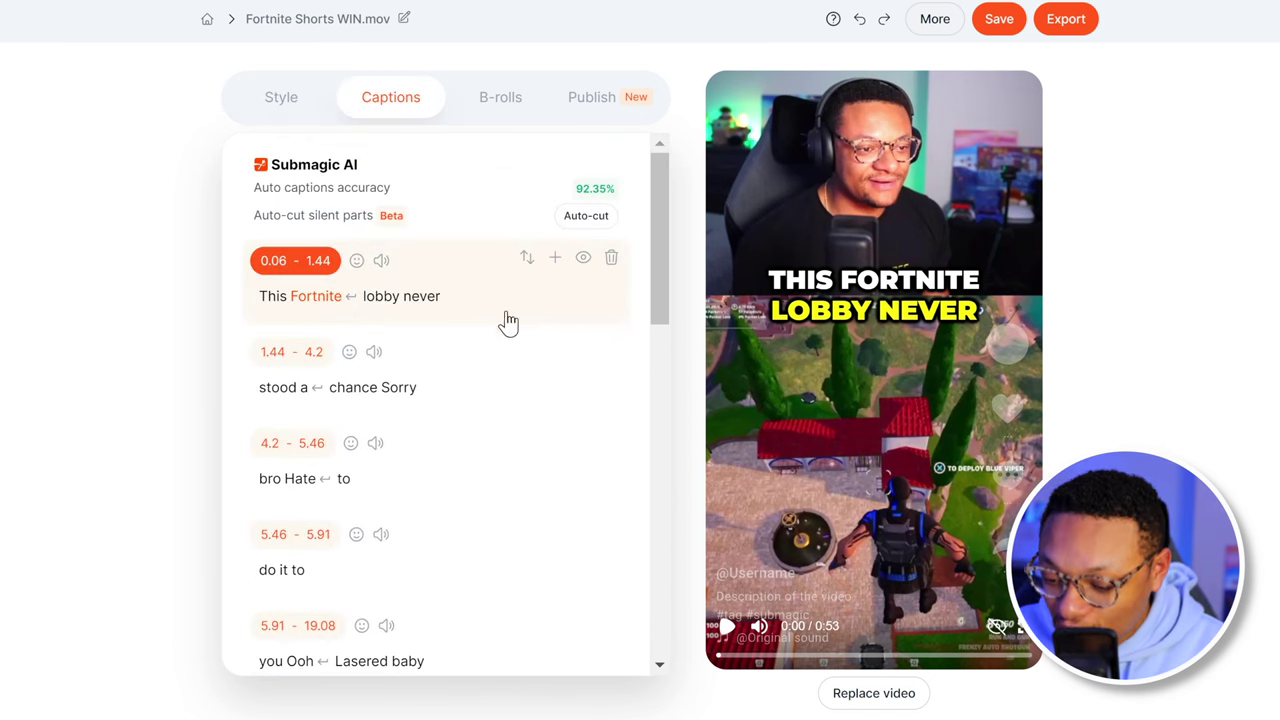
scroll(655, 240, down, 3)
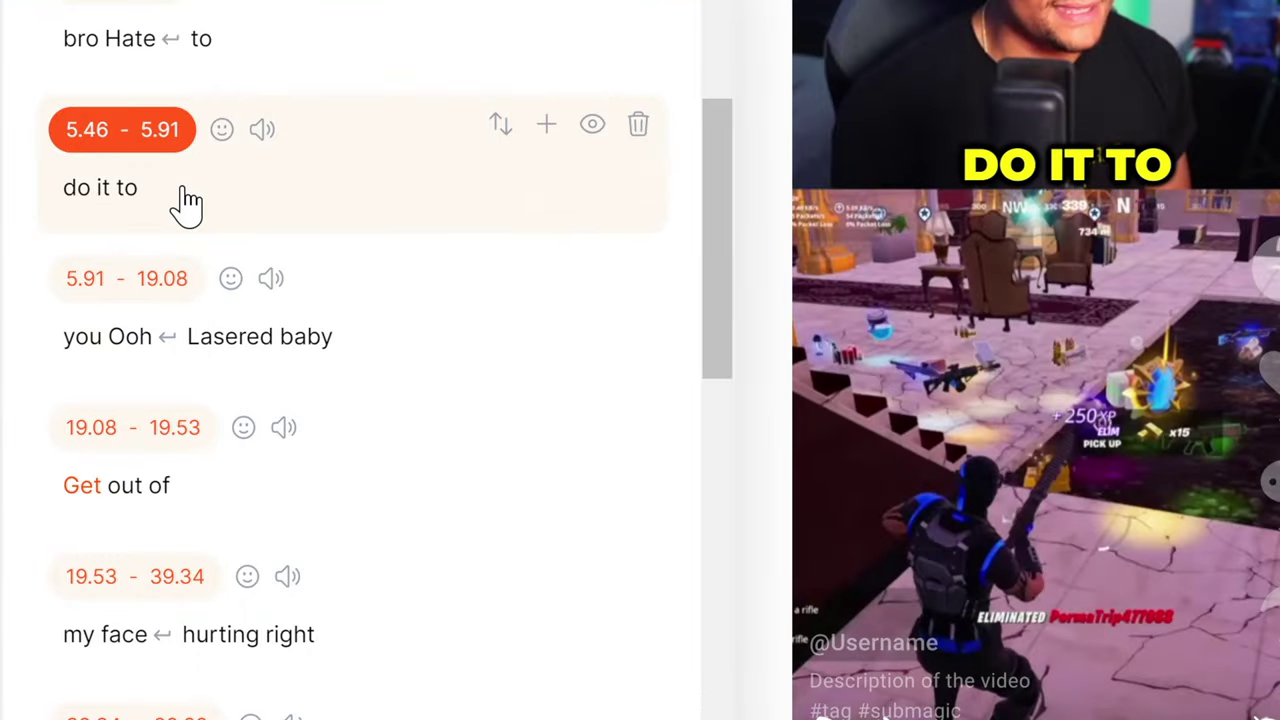
click(306, 314)
scroll(300, 357, up, 1)
click(195, 349)
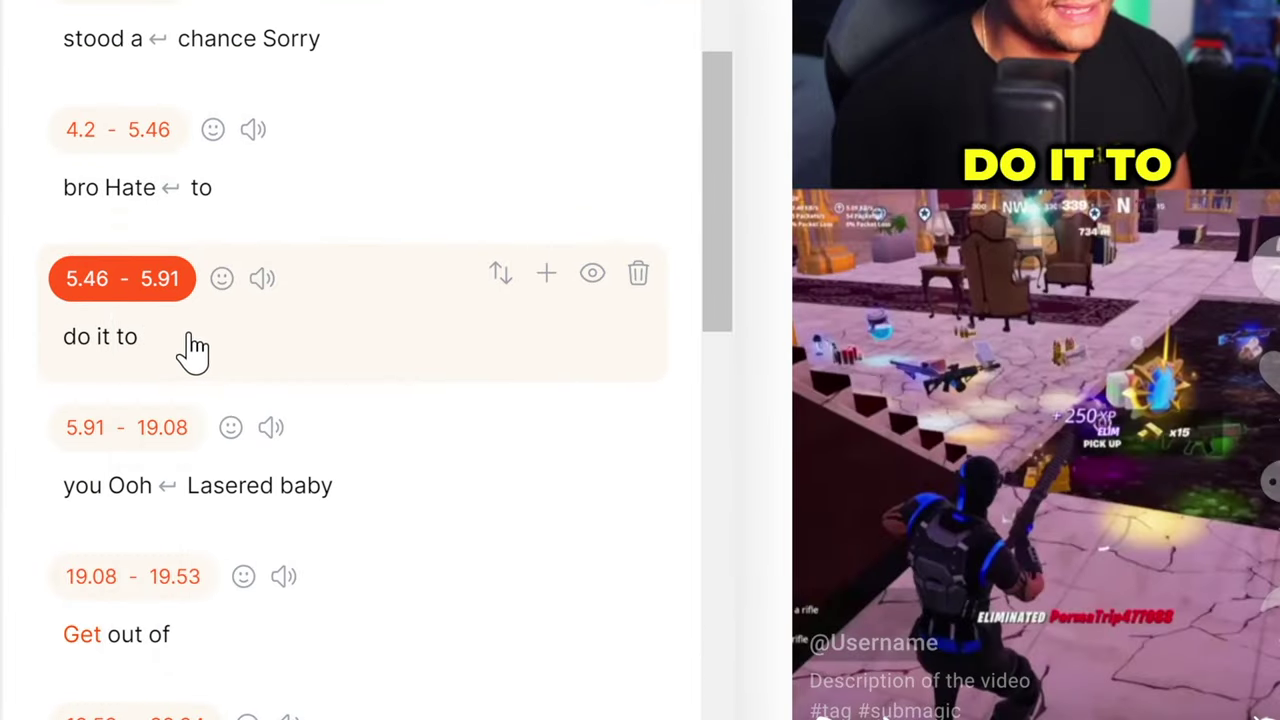
click(128, 340)
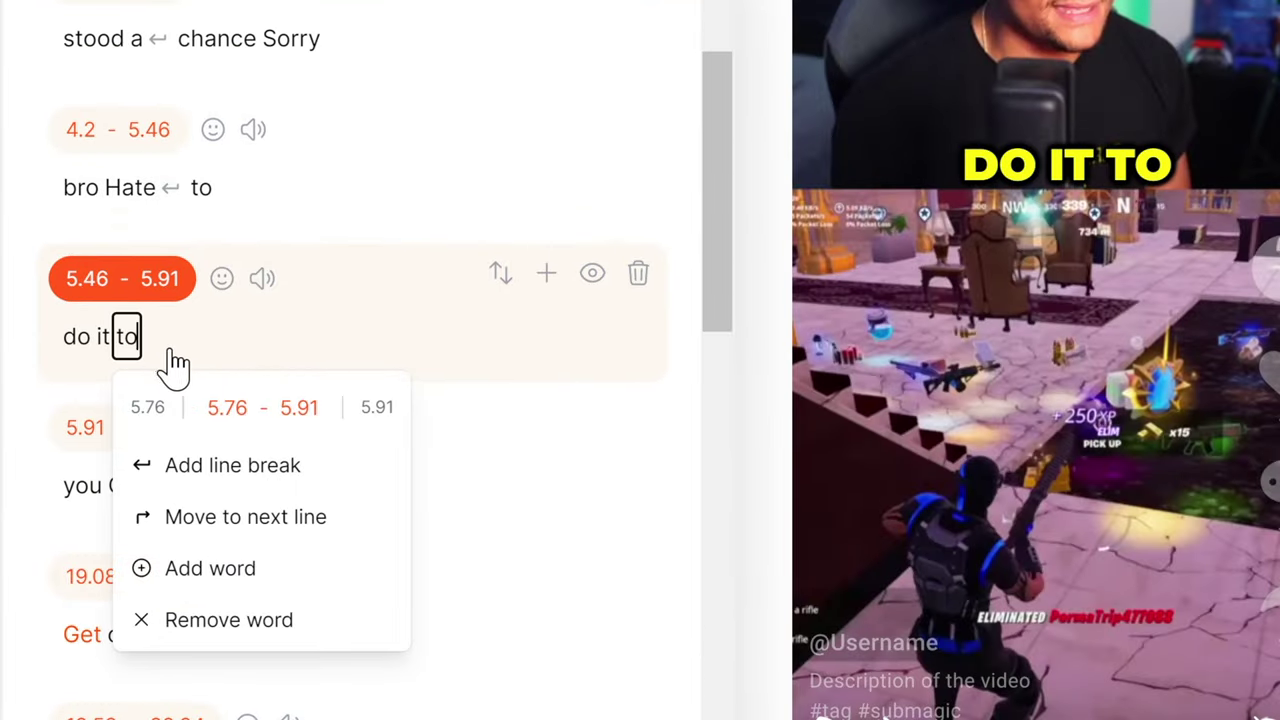
text(you)
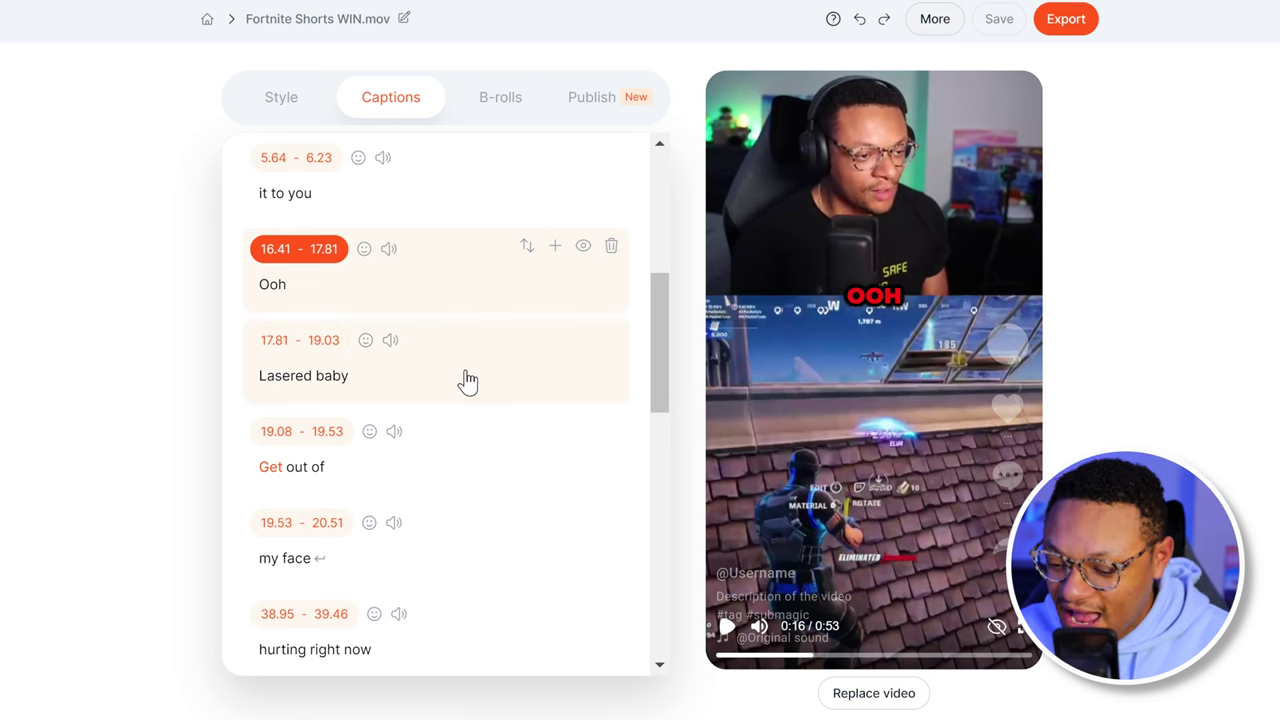
Step: Preview the 'Lasered baby' and 'Ooh' captions and open Lasered baby's position setting
click(469, 374)
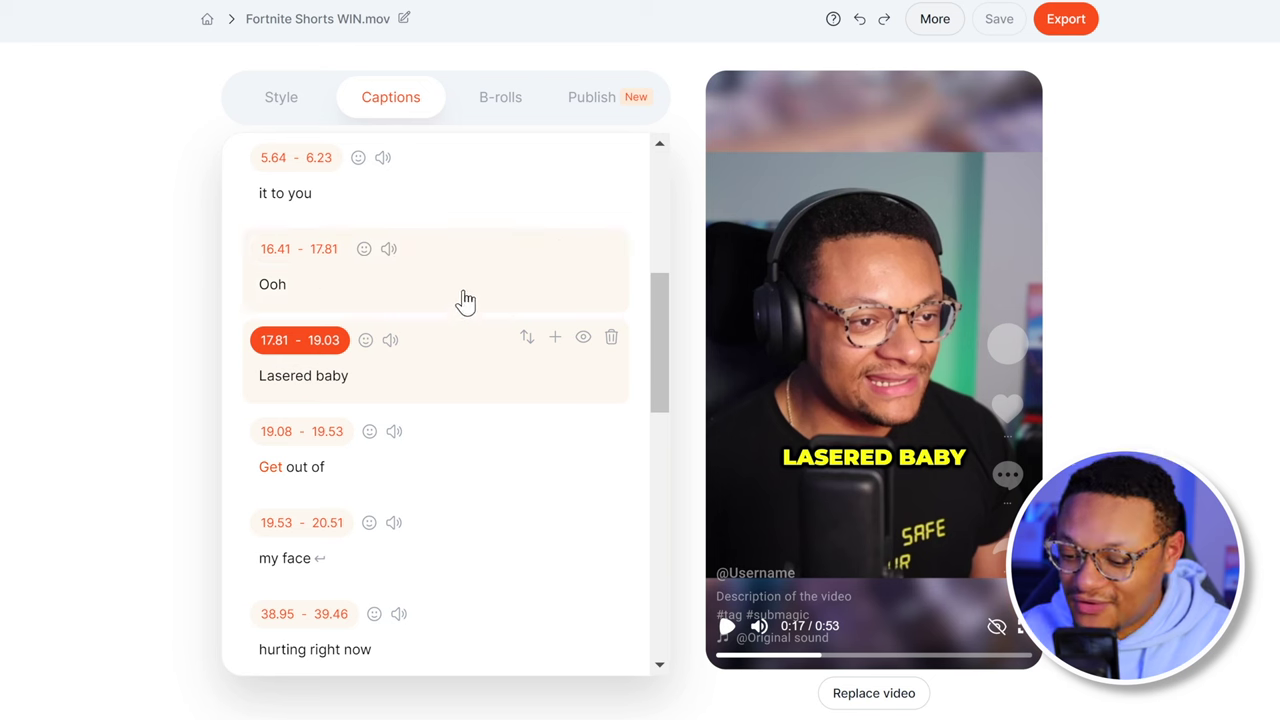
click(467, 300)
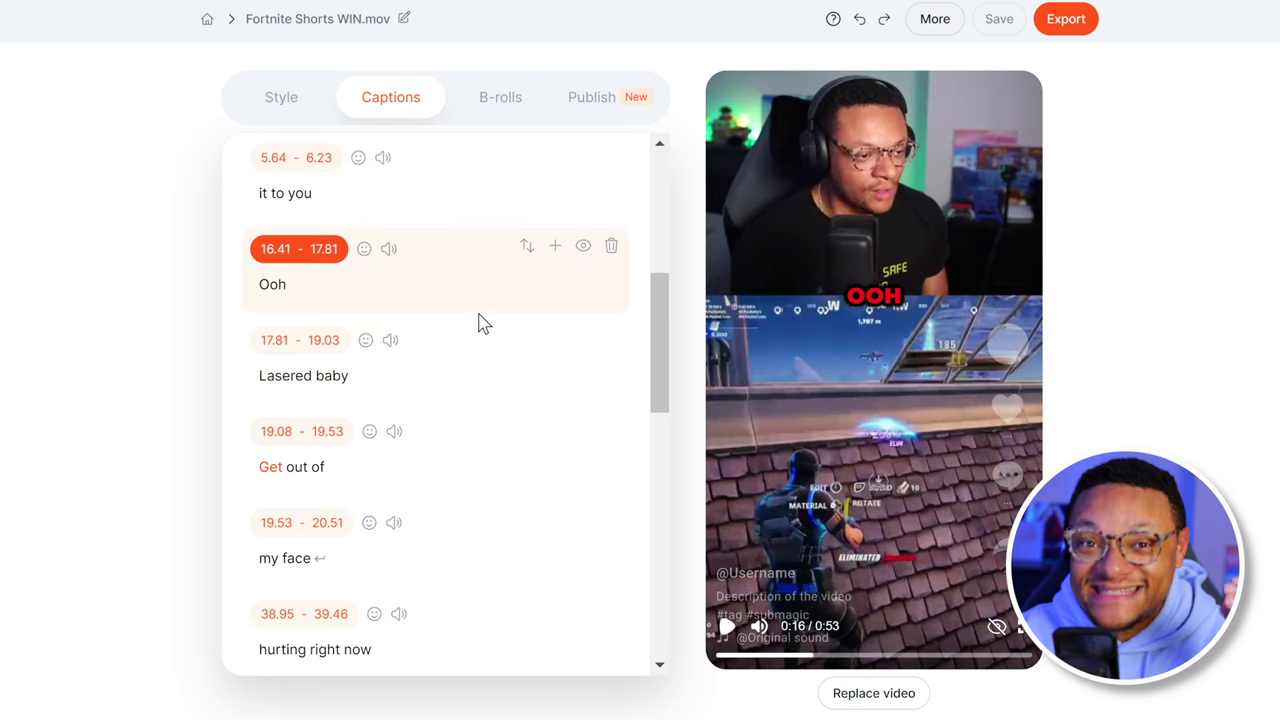
click(462, 374)
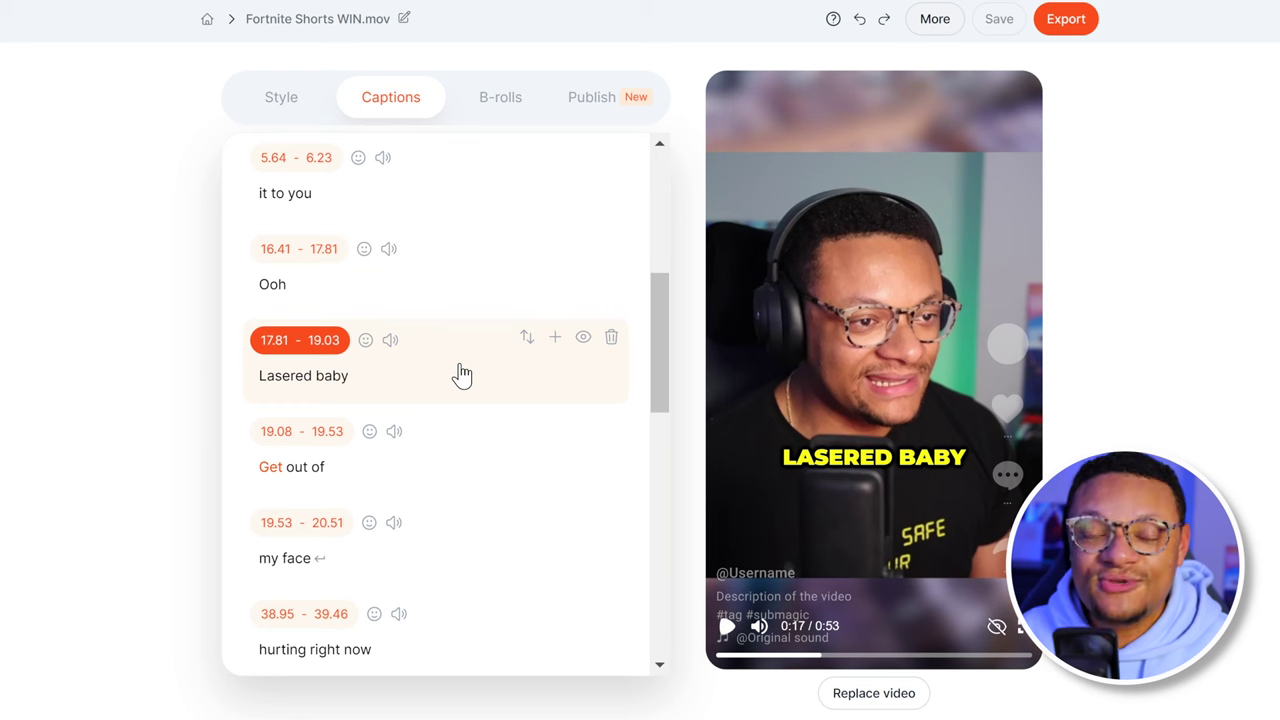
click(530, 345)
Step: Set the Lasered baby caption's Position Y to 53 and preview the 'a bot' caption
drag(561, 443, 536, 451)
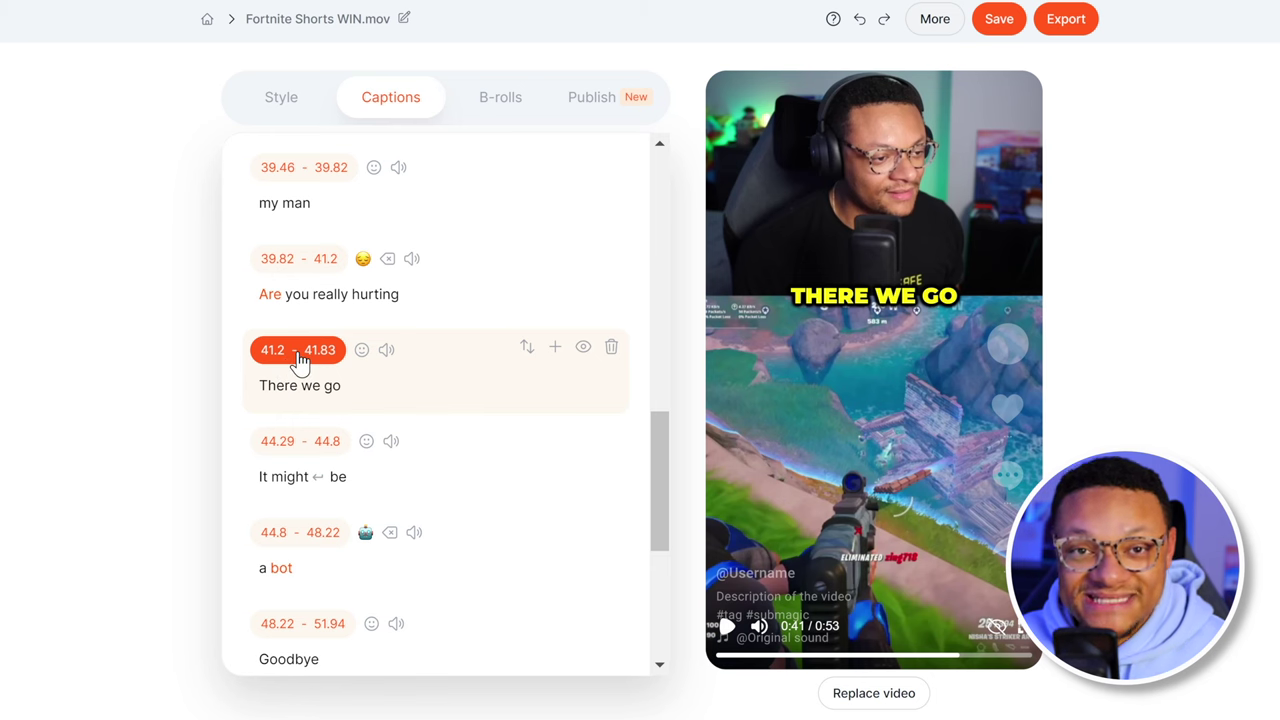
click(301, 355)
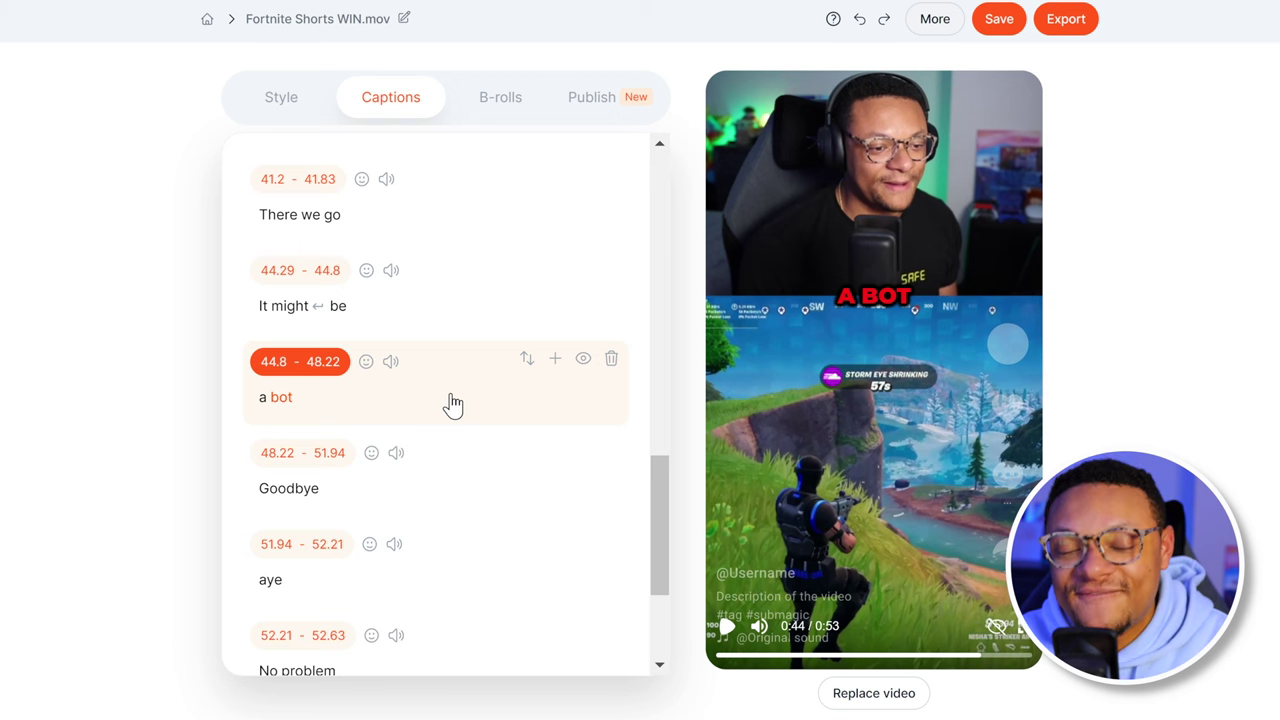
click(728, 630)
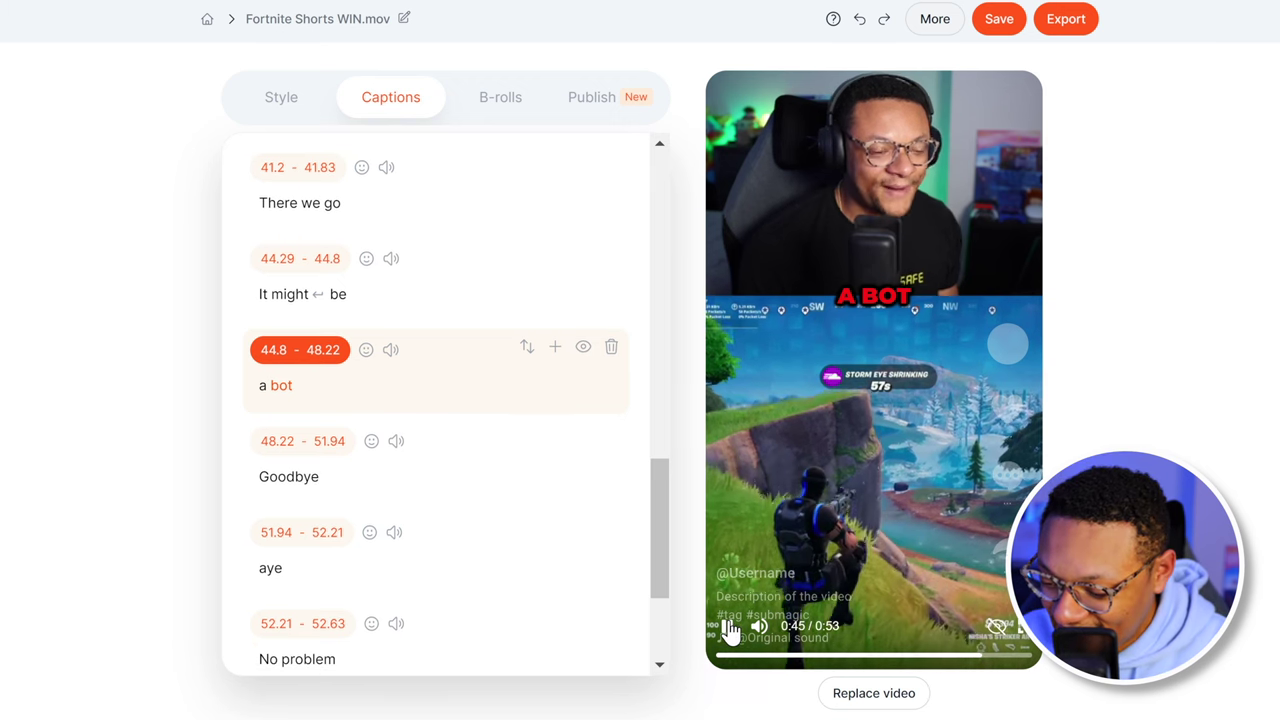
click(728, 630)
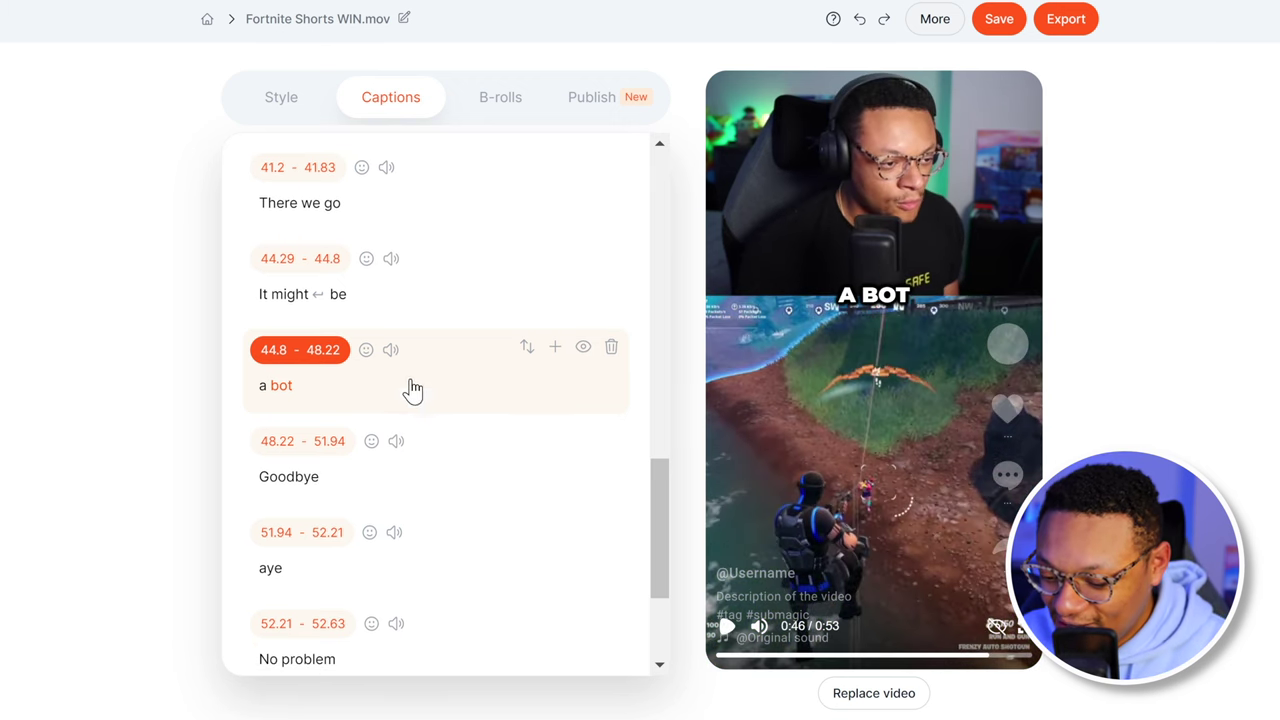
Step: Search 'bot' in the emoji picker and attach the robot emoji to the 'a bot' caption
click(366, 352)
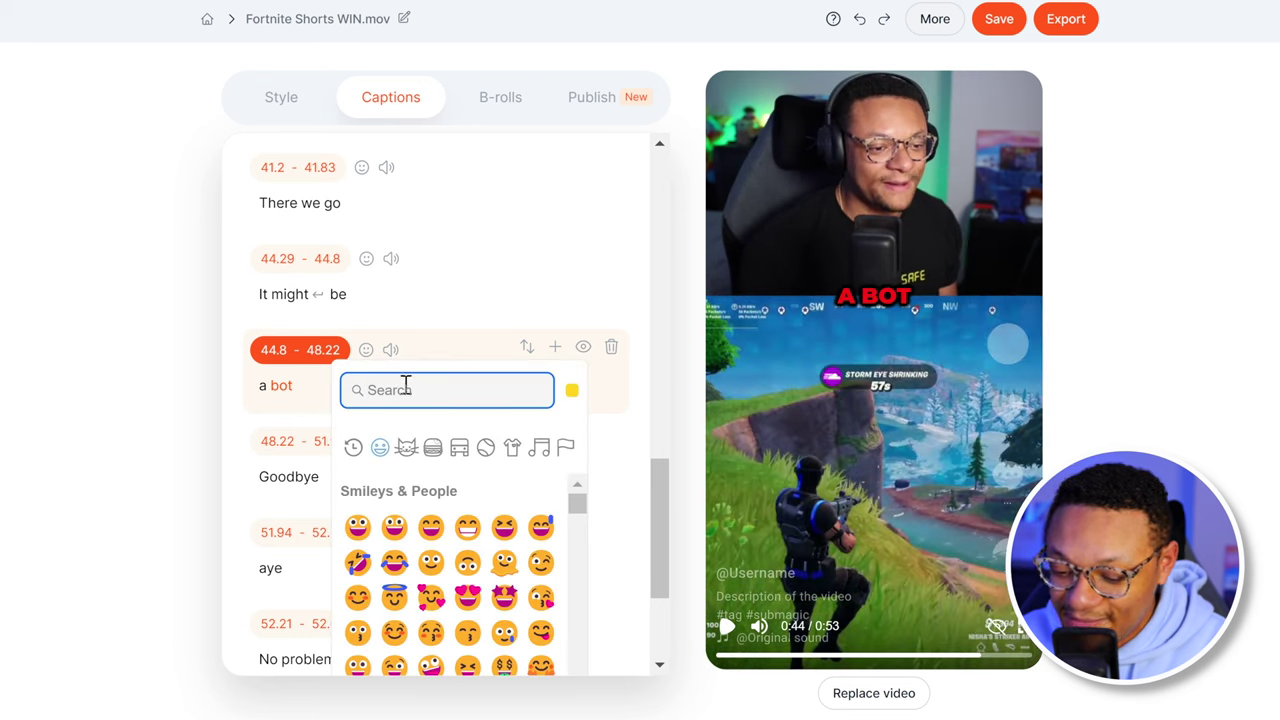
text(bot)
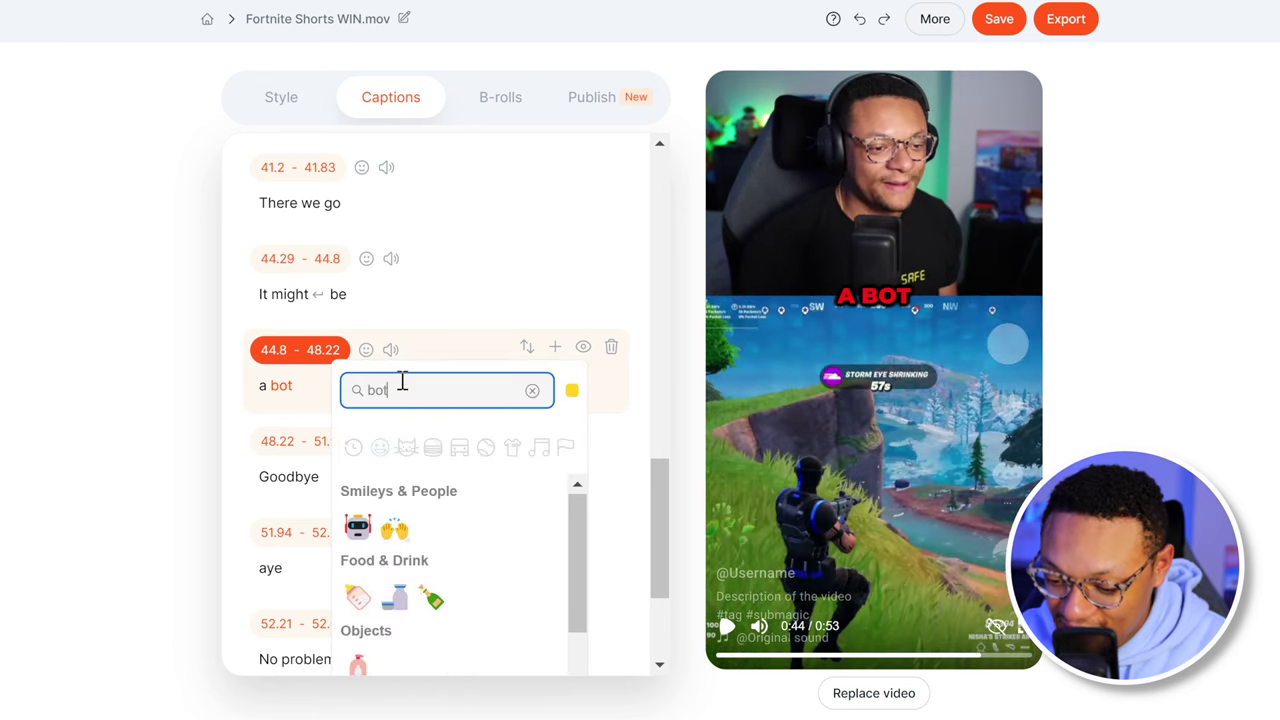
click(357, 527)
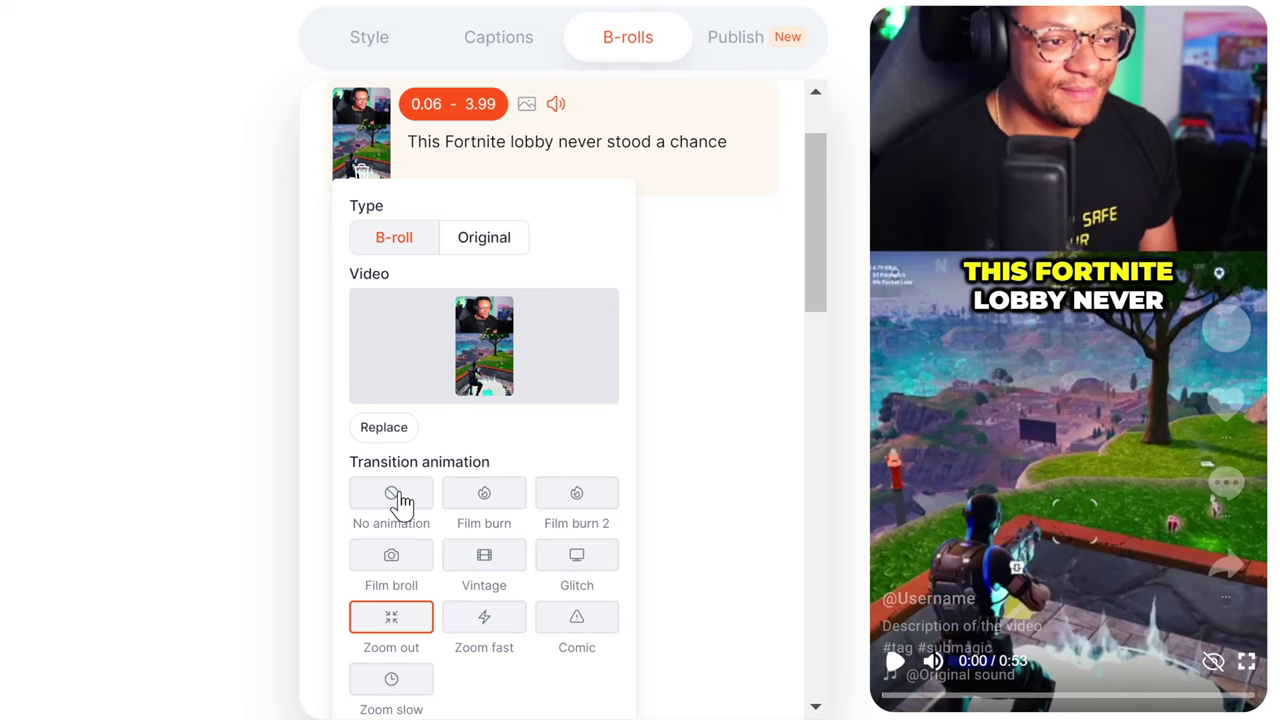
Step: Give the opening 0.06–3.99 B-roll clip a Glitch transition after trying Film and Vintage
click(391, 493)
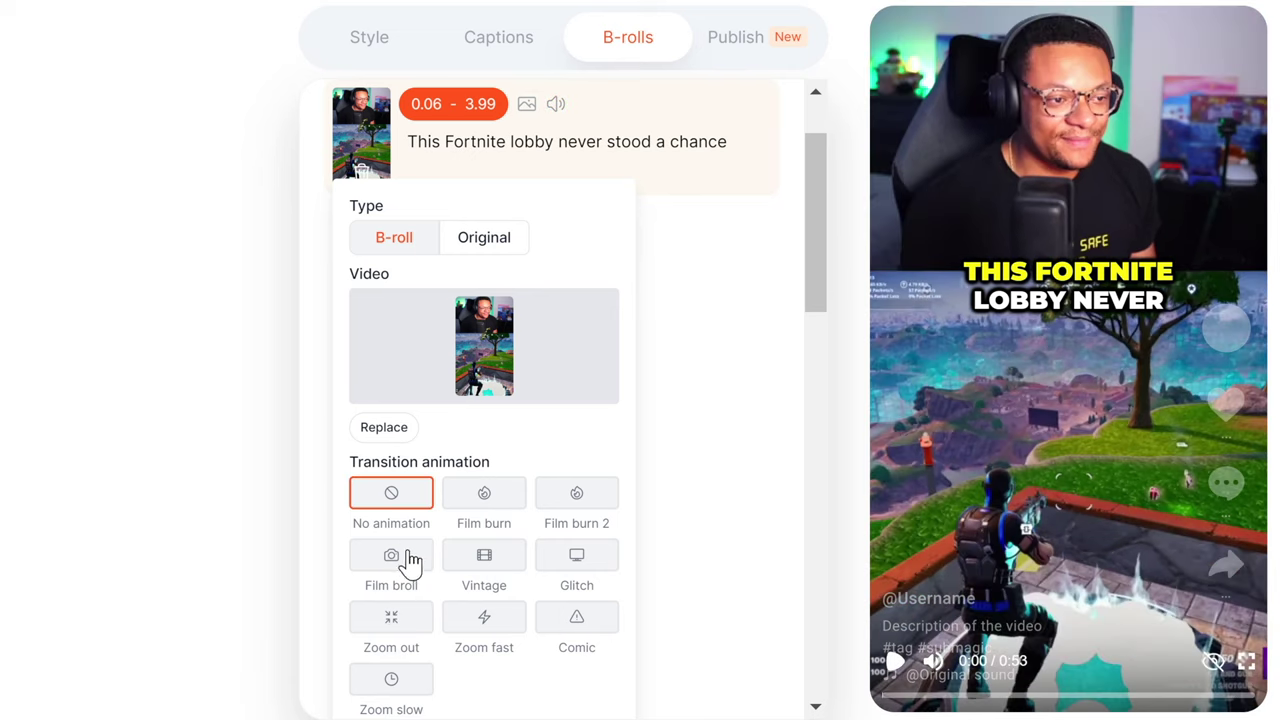
click(414, 568)
click(486, 560)
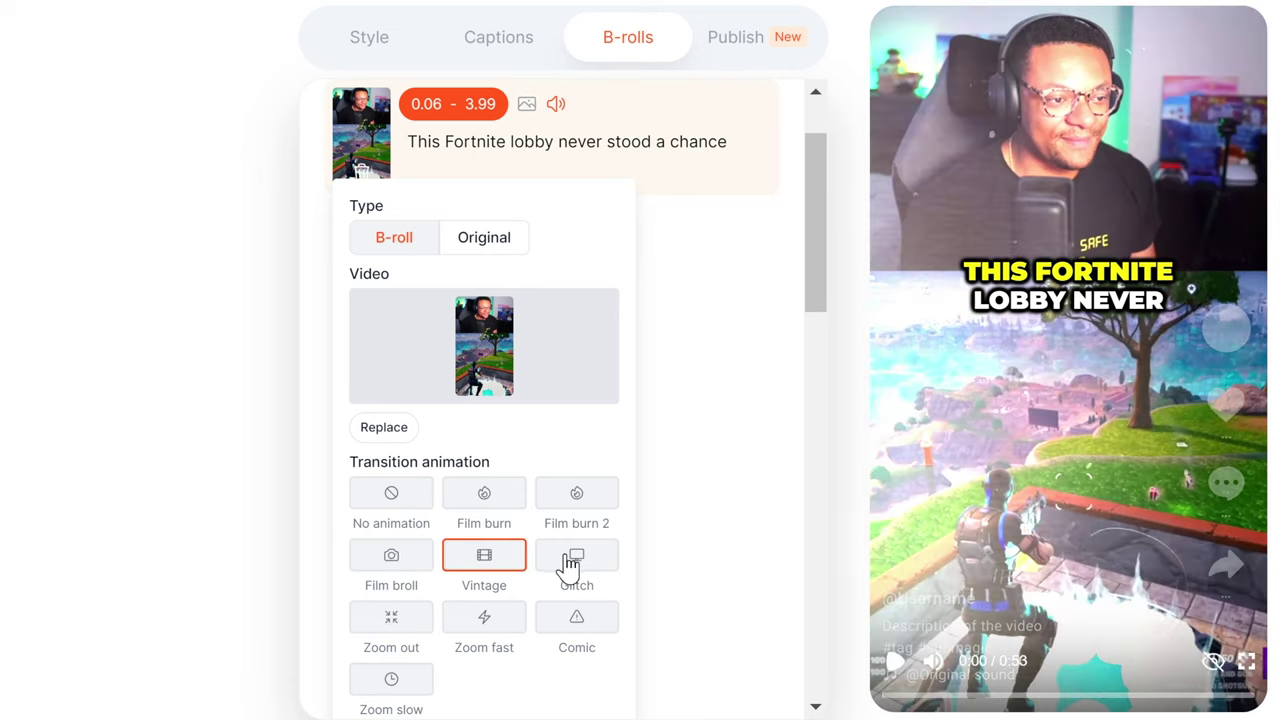
click(576, 560)
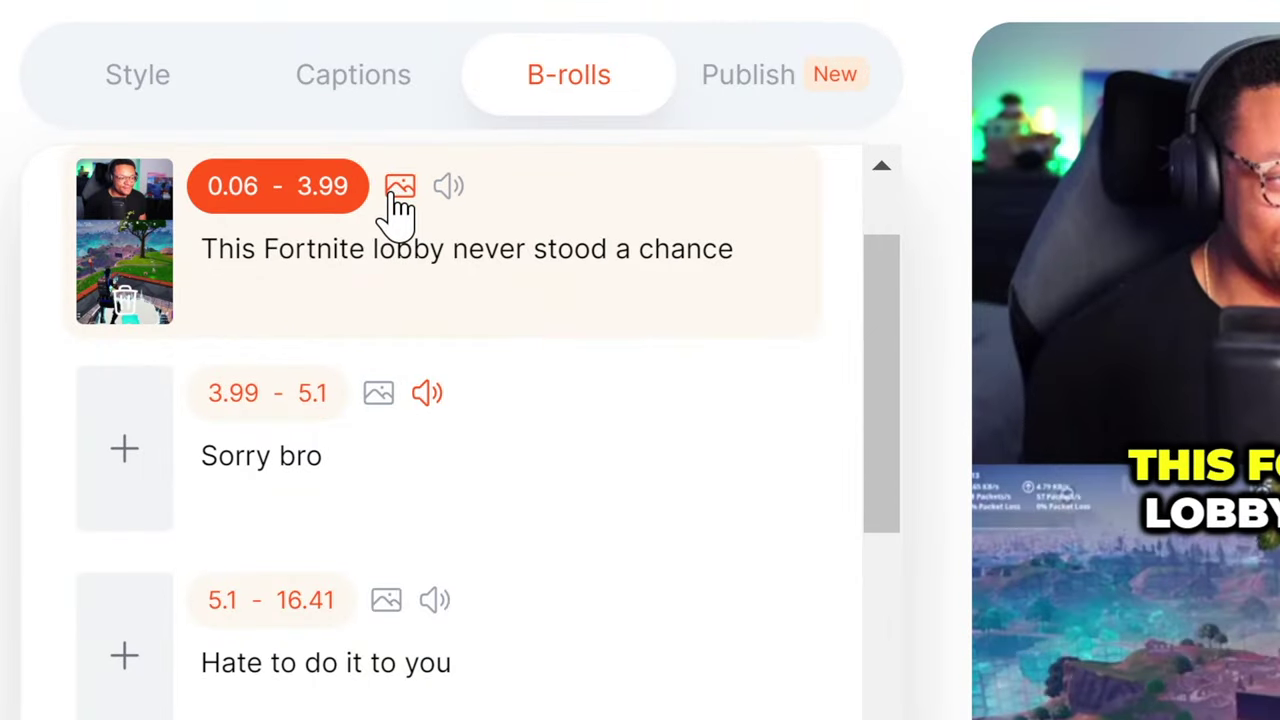
Step: Search the GIF library for 'funny' overlays on the first caption, then go to Trim
click(399, 190)
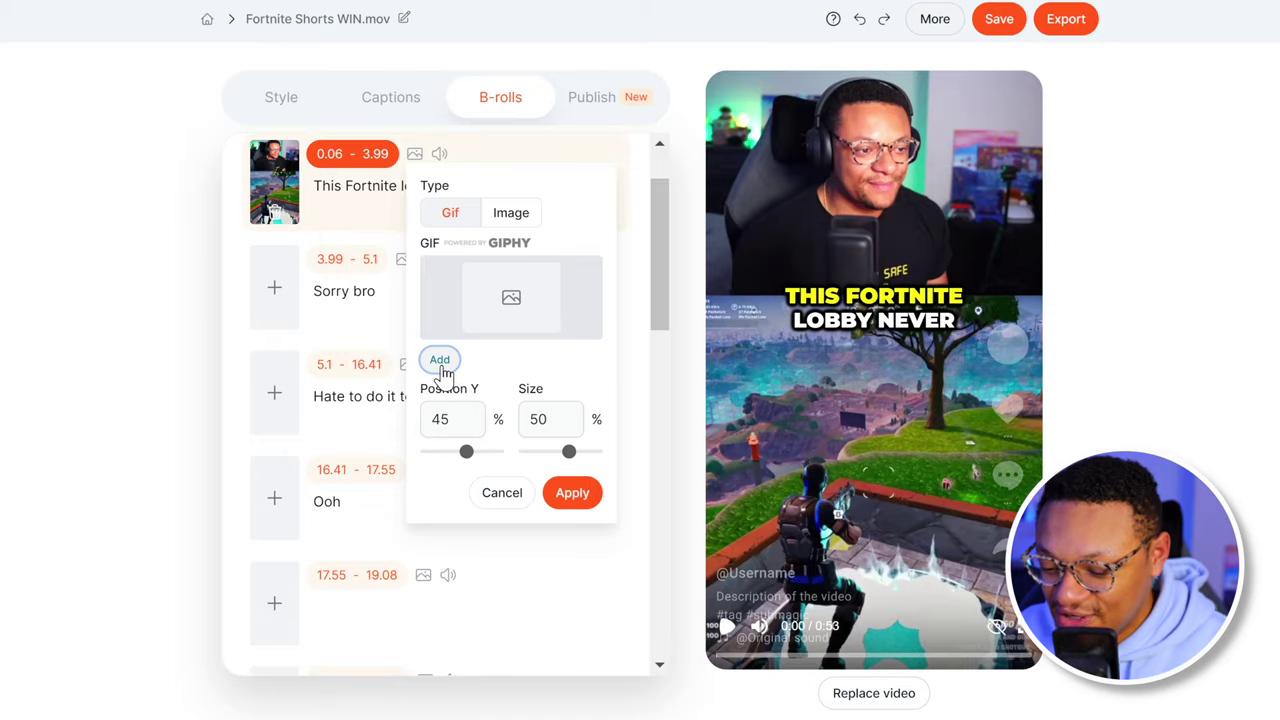
click(447, 372)
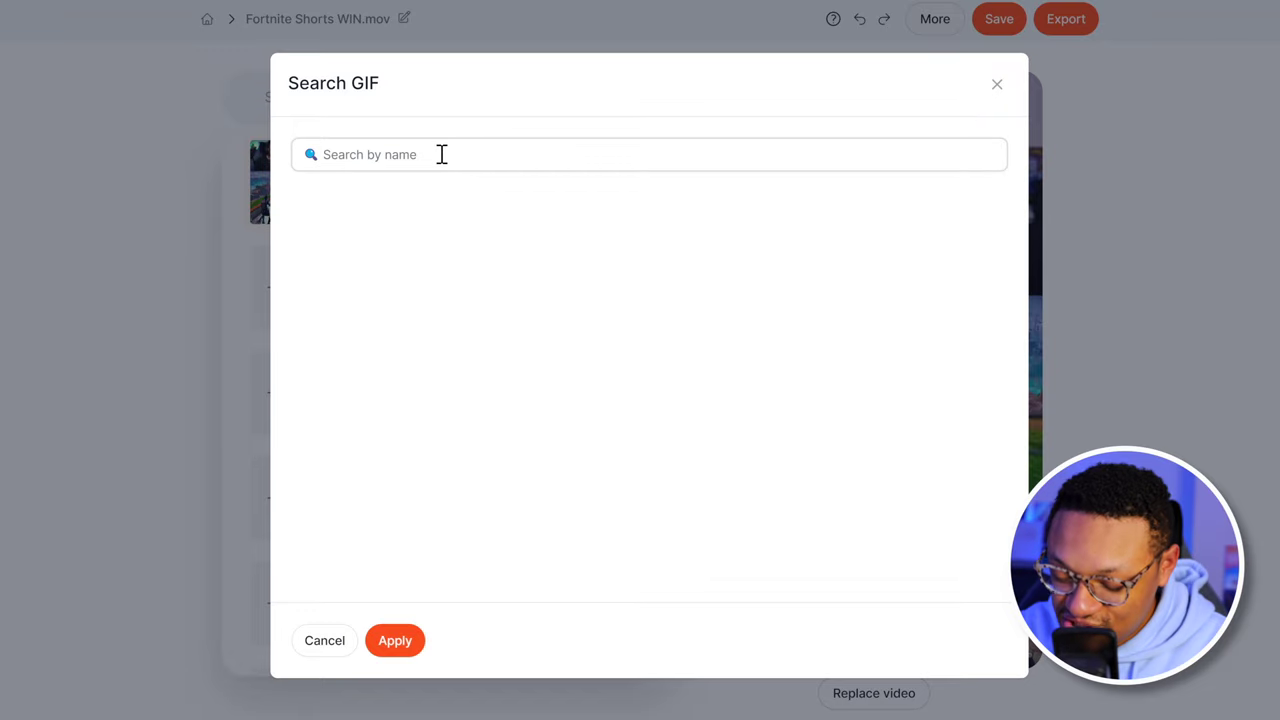
click(441, 154)
text(funny)
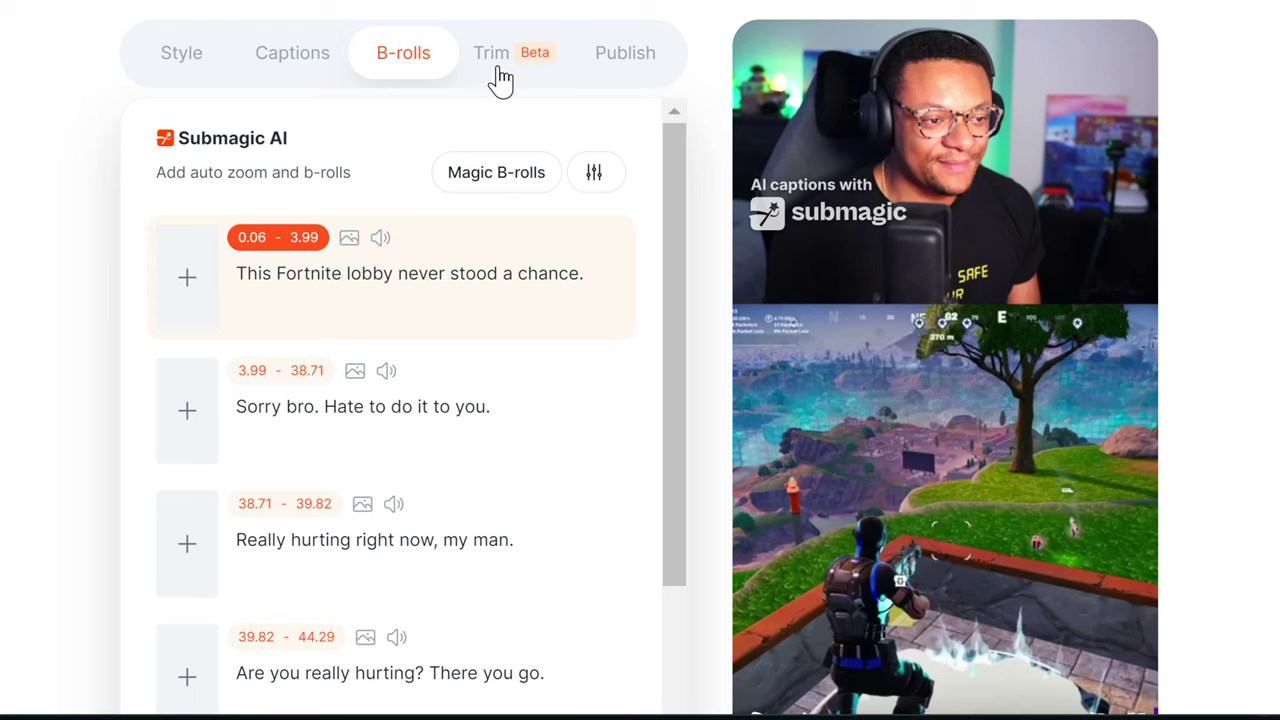
click(497, 62)
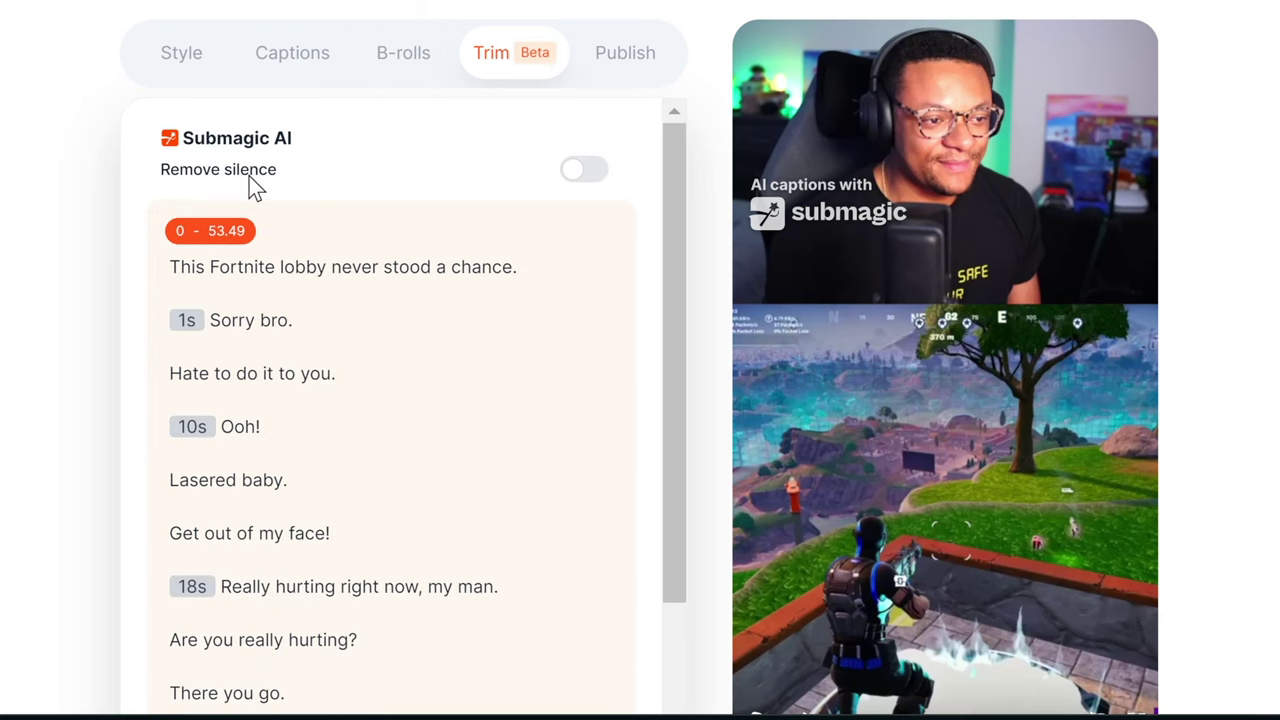
Step: Trim the words 'Sorry' and 'bro' out of the video
drag(162, 180, 295, 193)
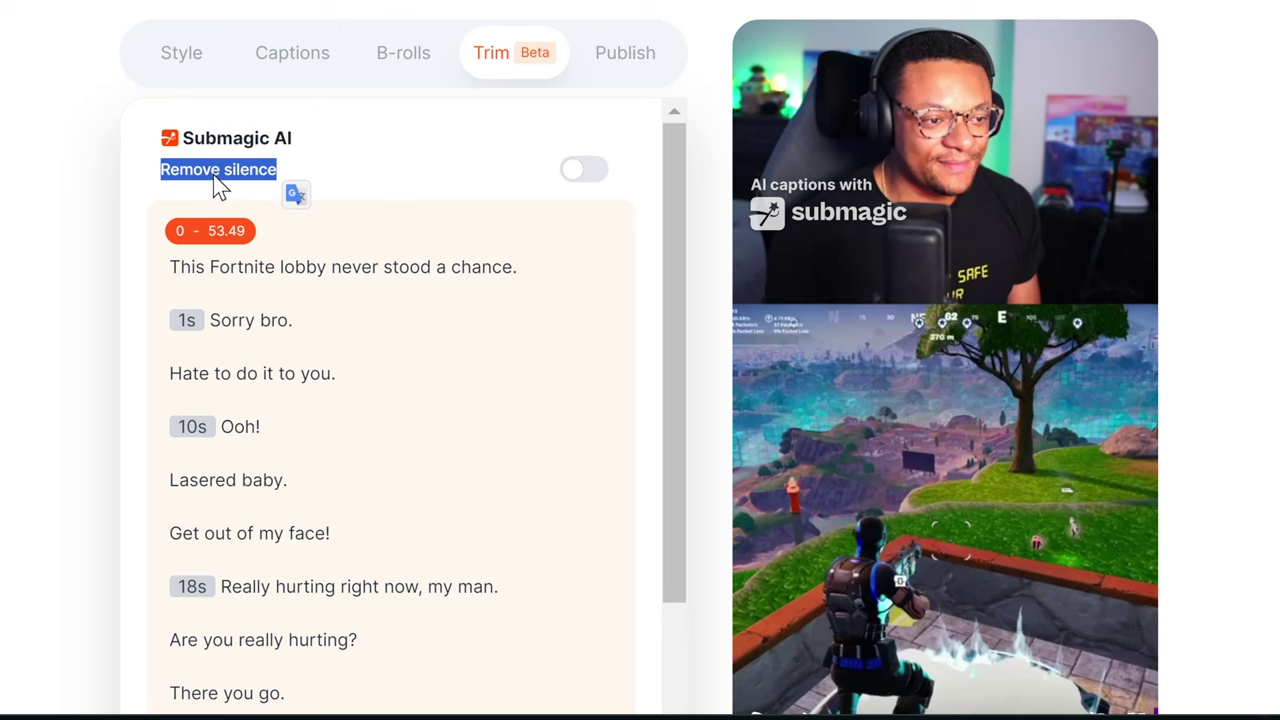
double_click(232, 322)
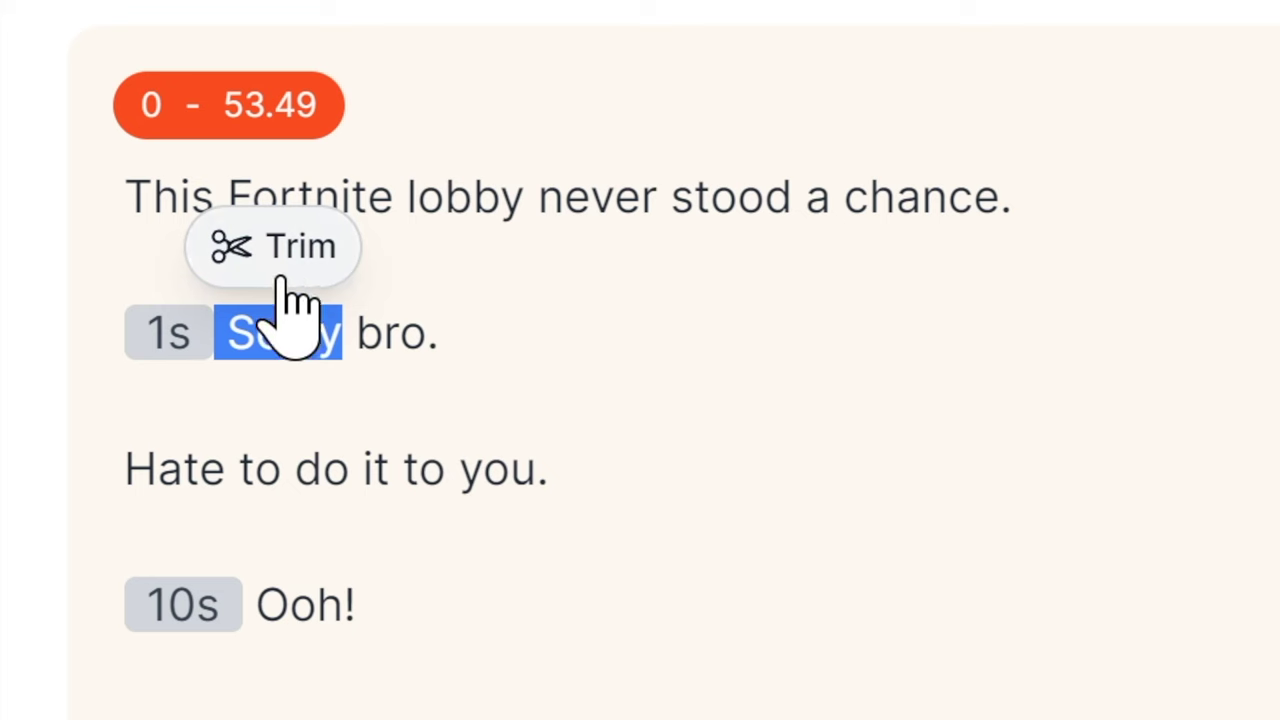
click(228, 287)
double_click(273, 322)
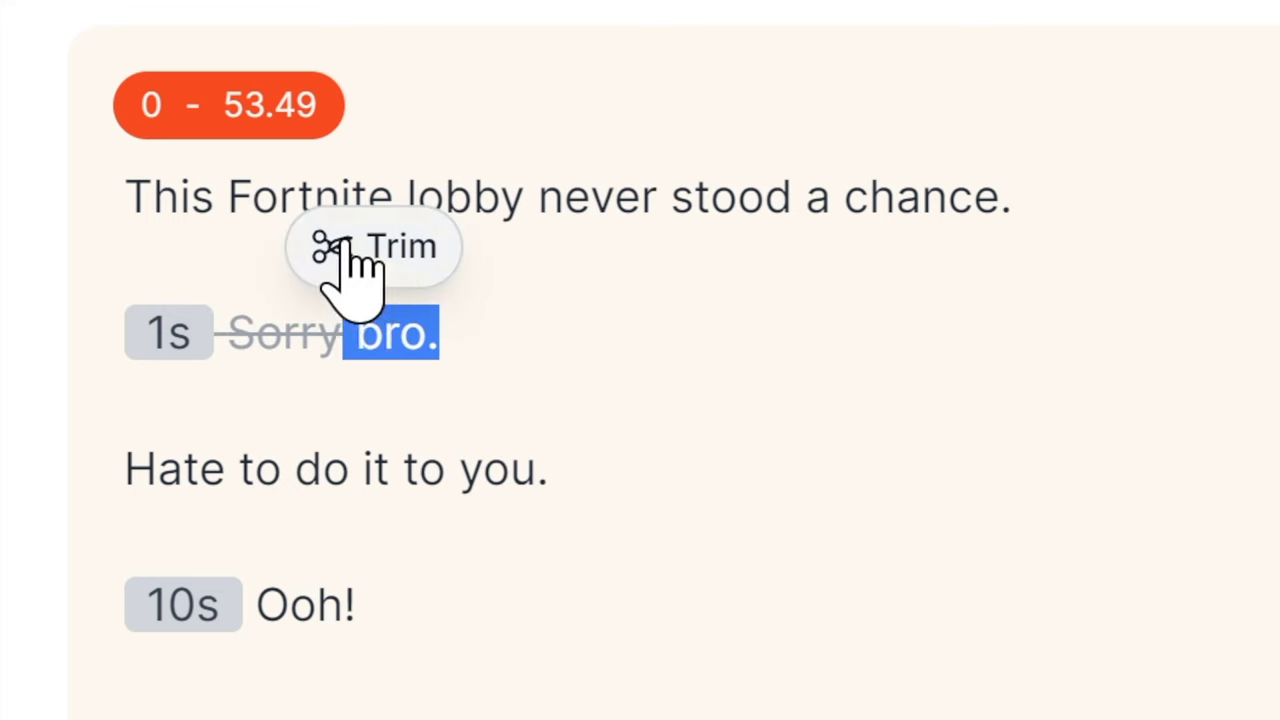
click(350, 250)
Step: Trim the 18s pause from the video, then switch to the Publish tab
double_click(495, 470)
double_click(178, 458)
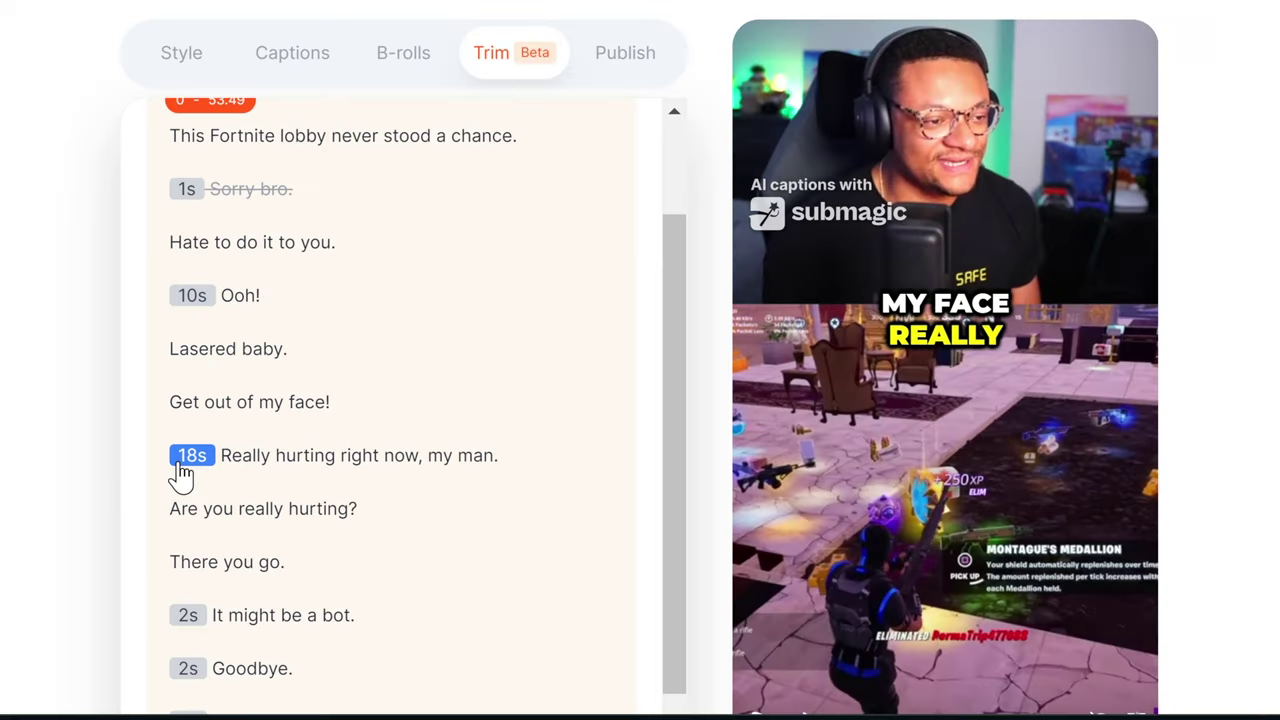
click(165, 428)
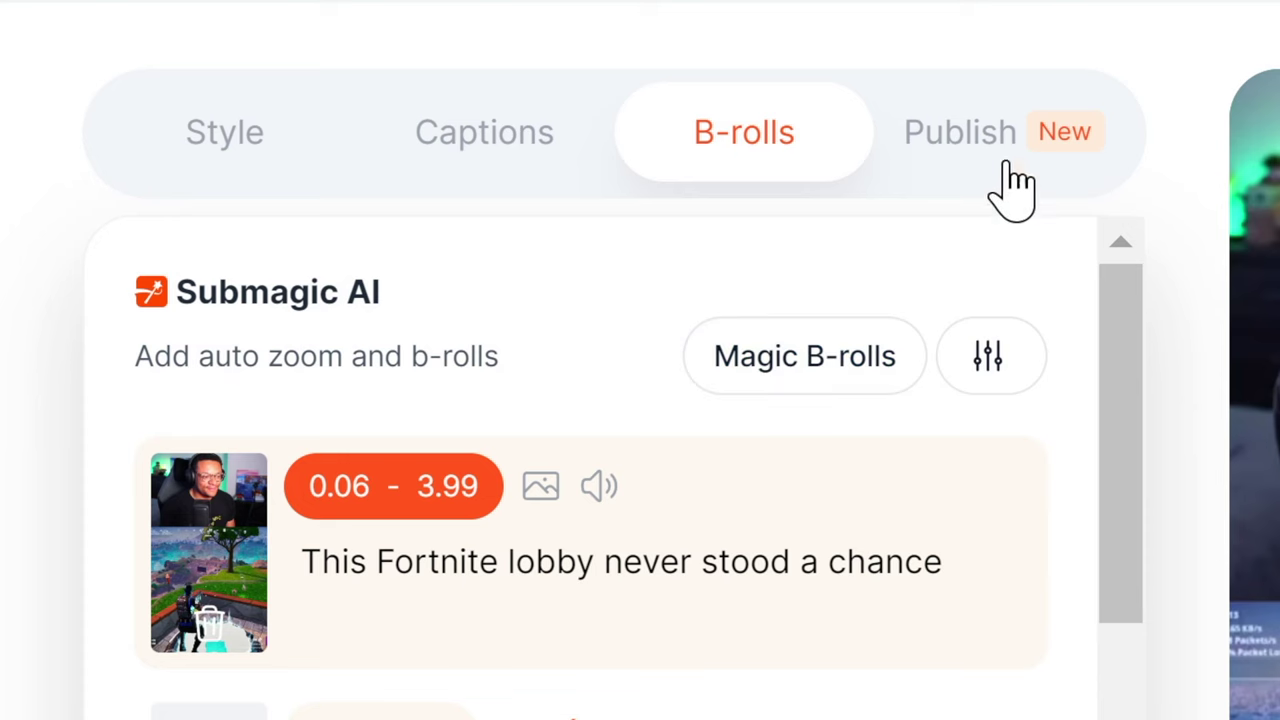
click(1008, 166)
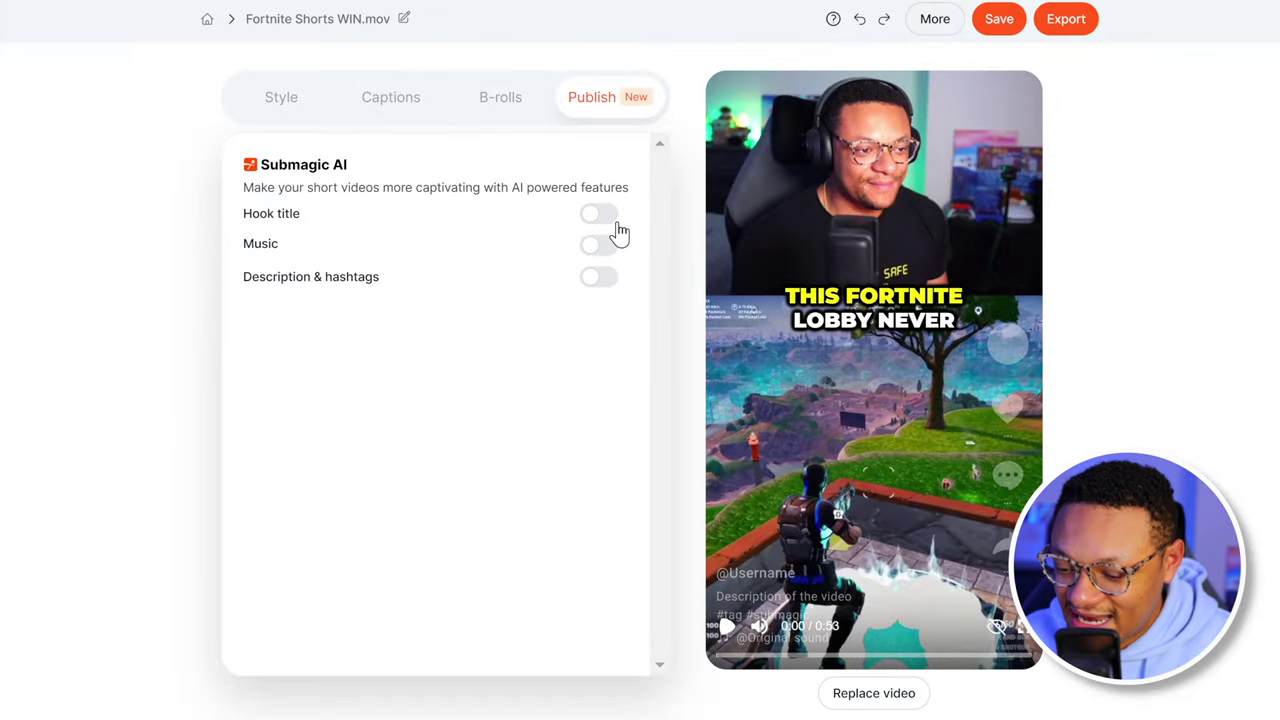
Step: After trying a hook title and premium music, leave both off and enable AI description and hashtags
click(598, 216)
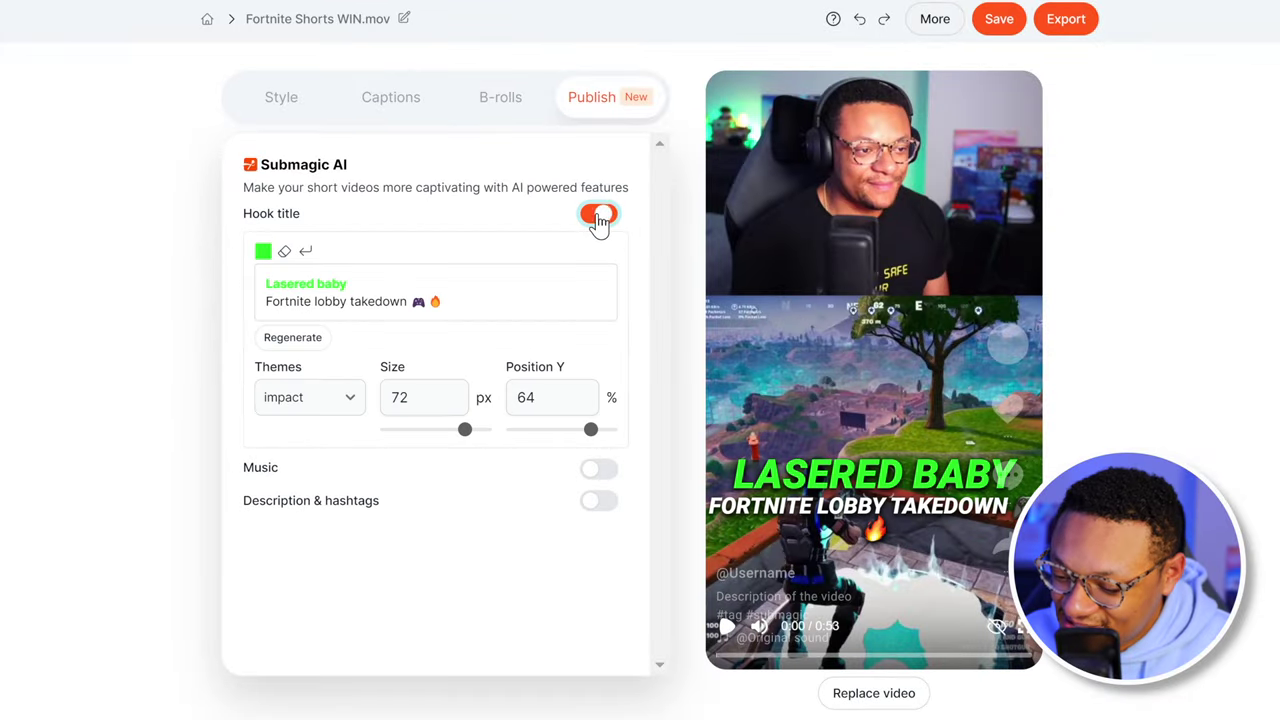
click(598, 213)
click(599, 246)
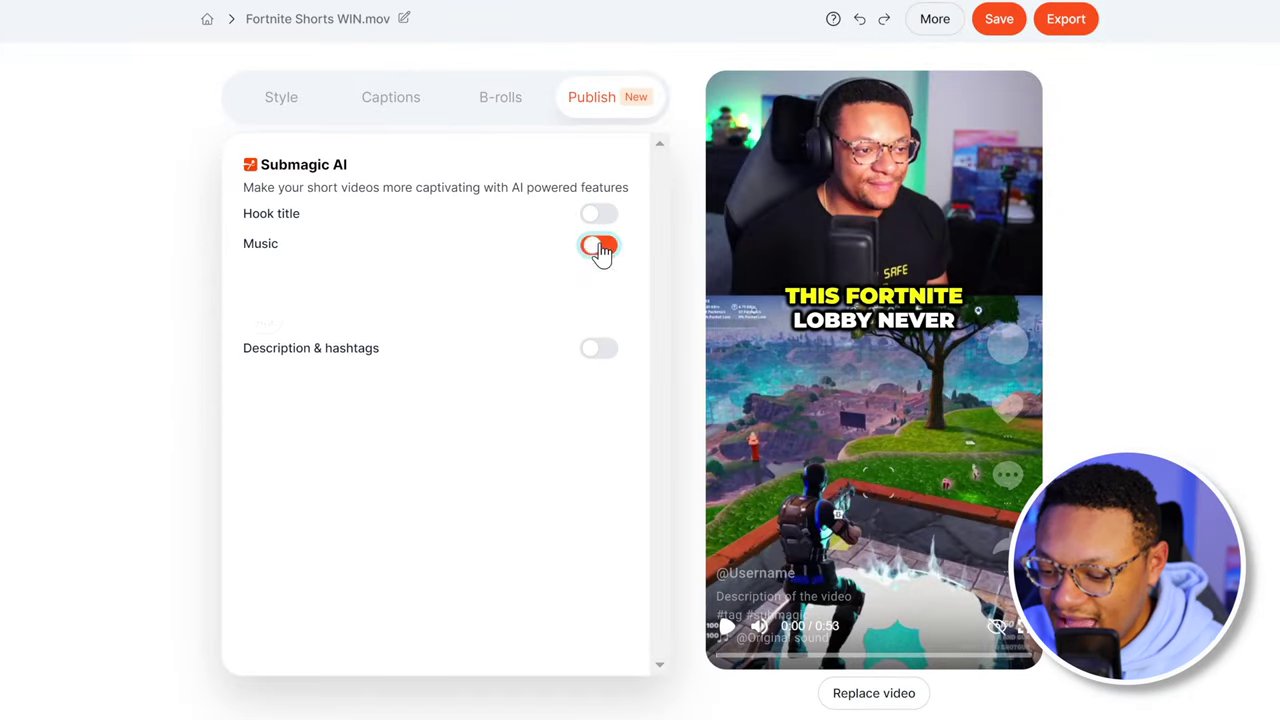
click(434, 294)
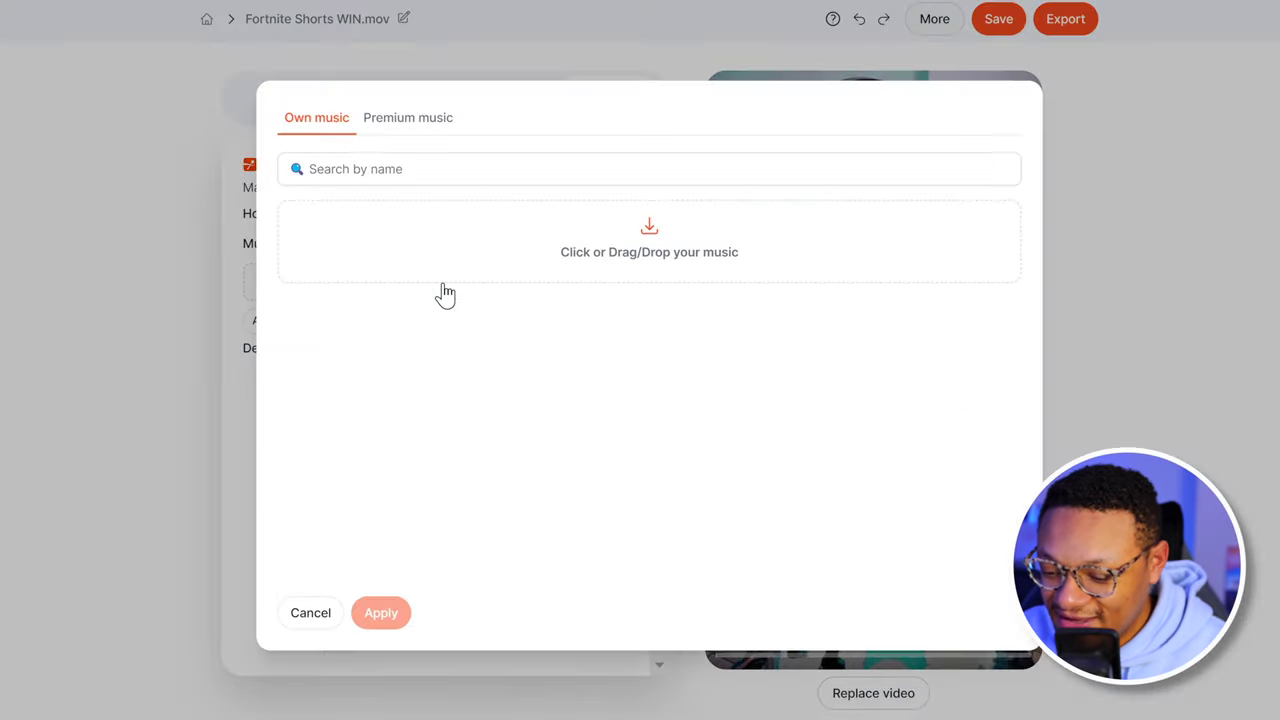
click(409, 121)
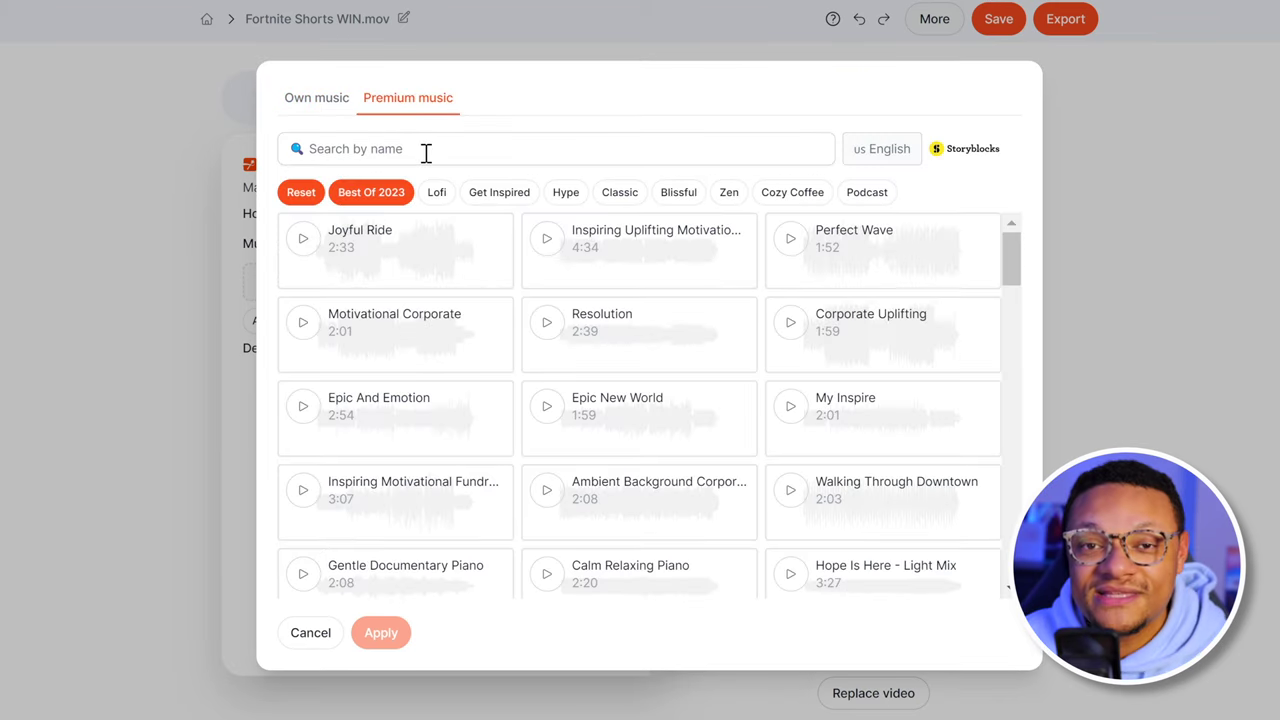
click(599, 246)
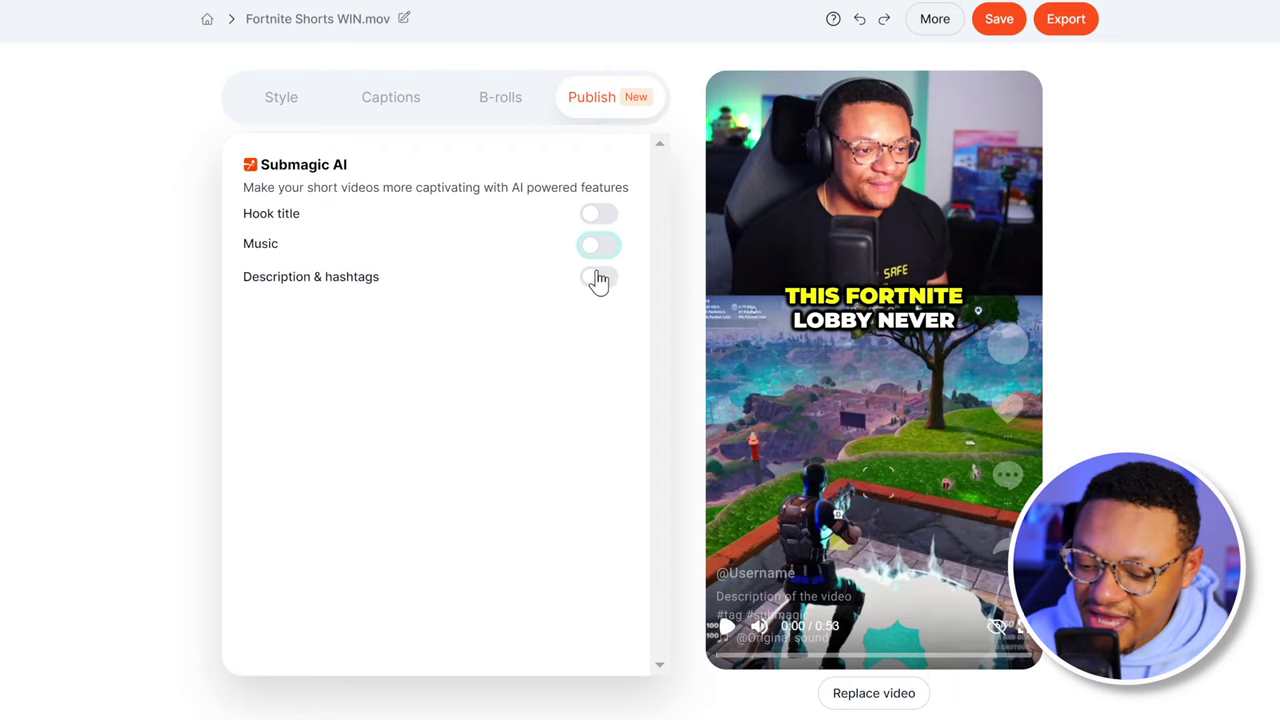
click(597, 279)
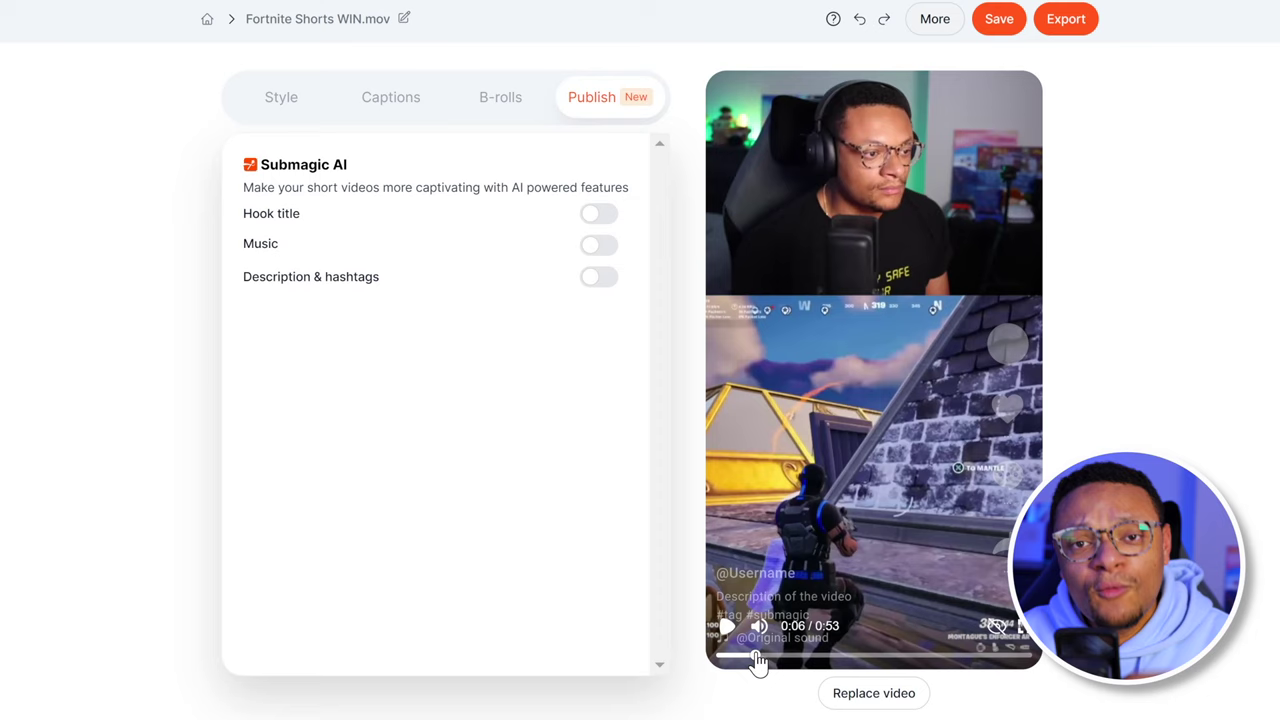
Step: Save the project and export the 0:53 Fortnite short for download or link sharing
drag(766, 663, 926, 663)
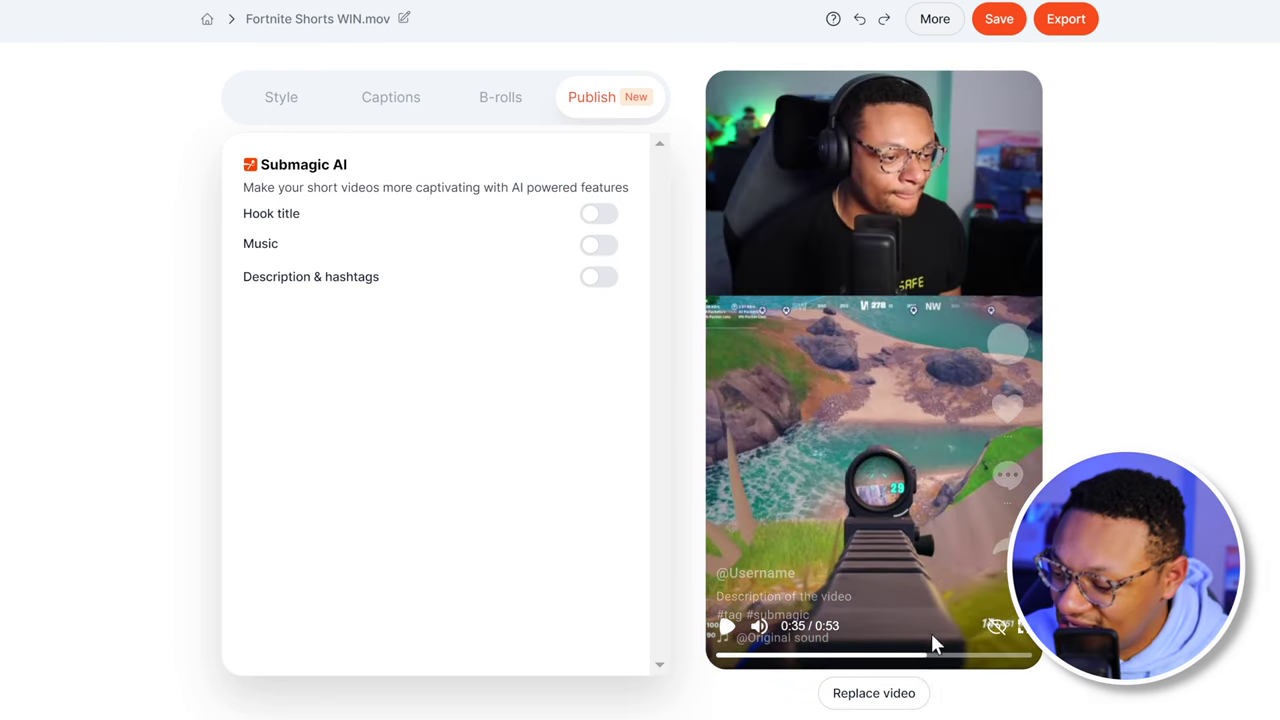
click(997, 18)
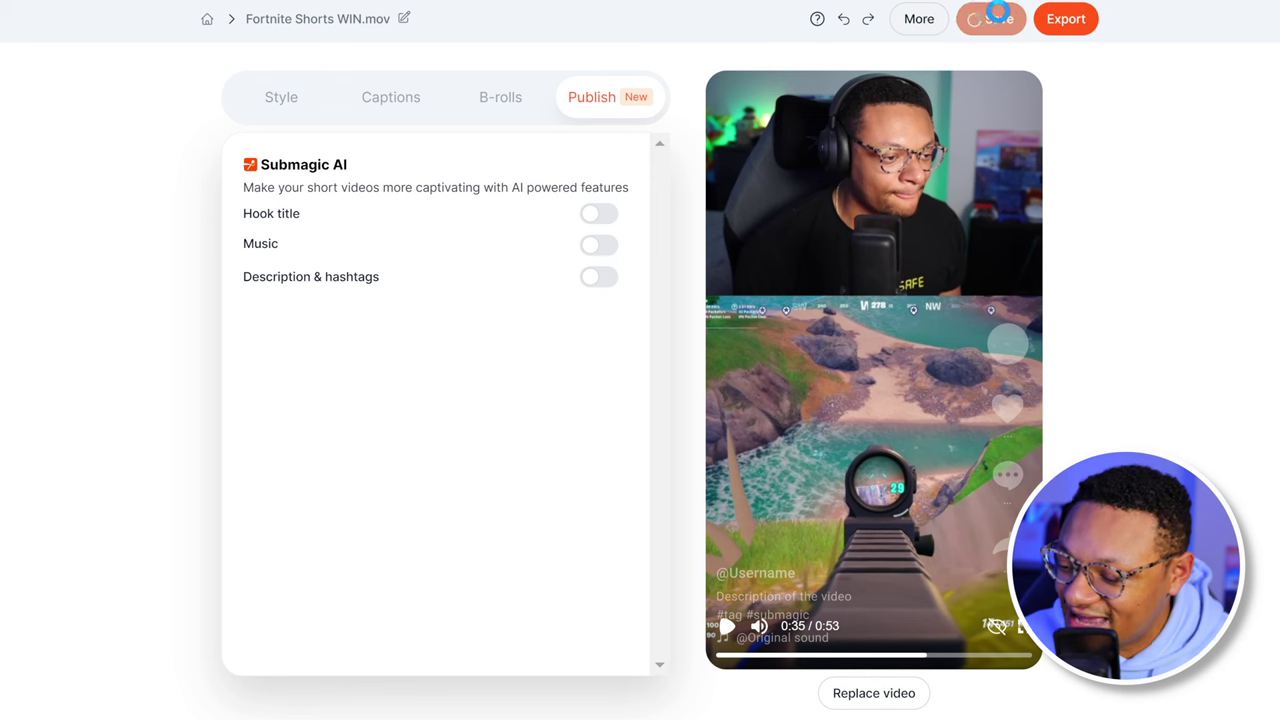
click(1066, 22)
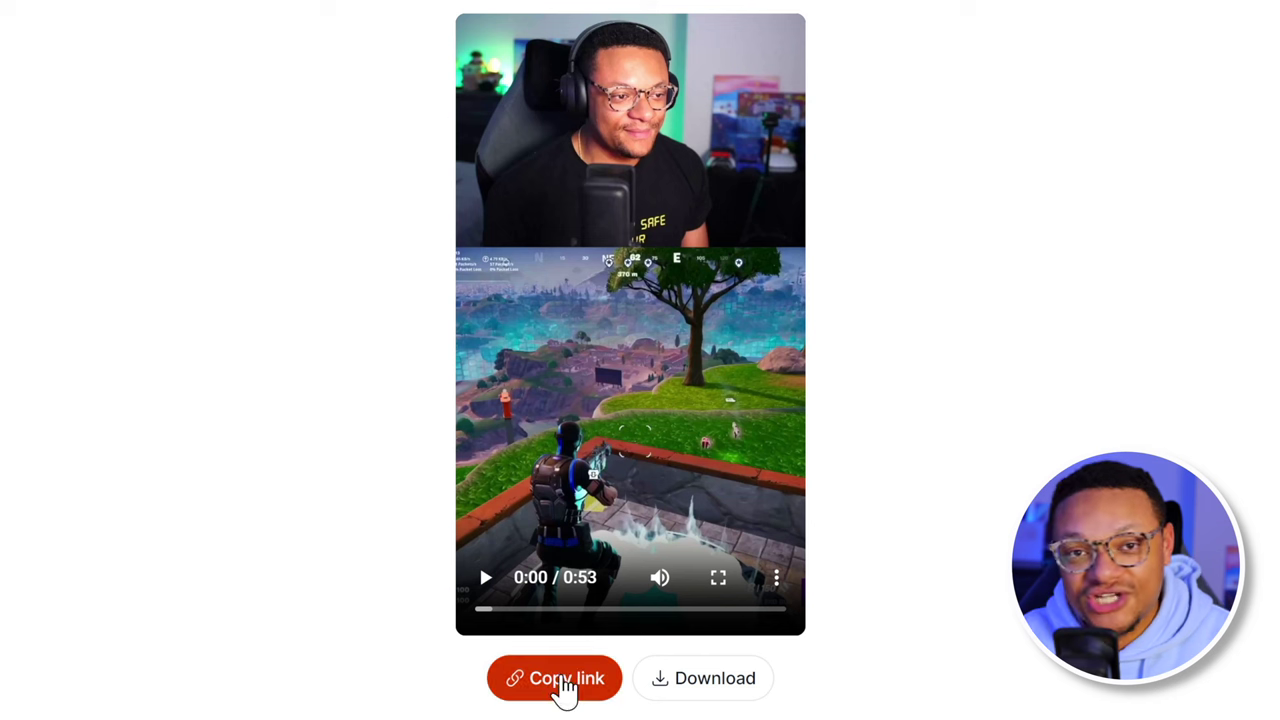